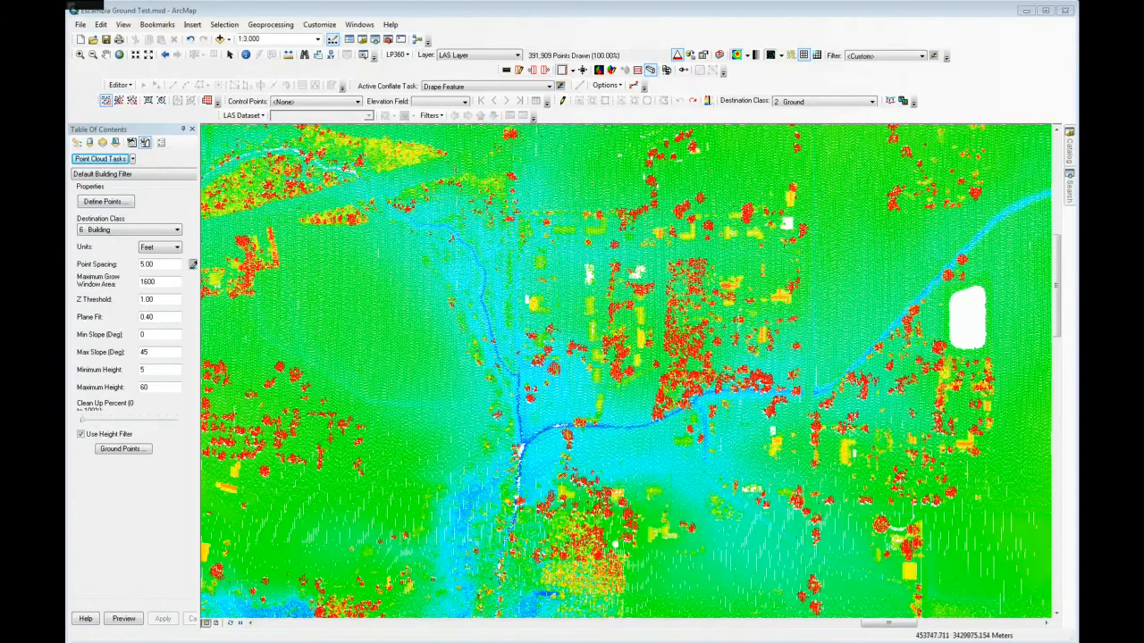
Step: Check that the LP360 and 3D Analyst extensions are enabled, then close the extension list
{"action": "left_click", "coordinate": [319, 25]}
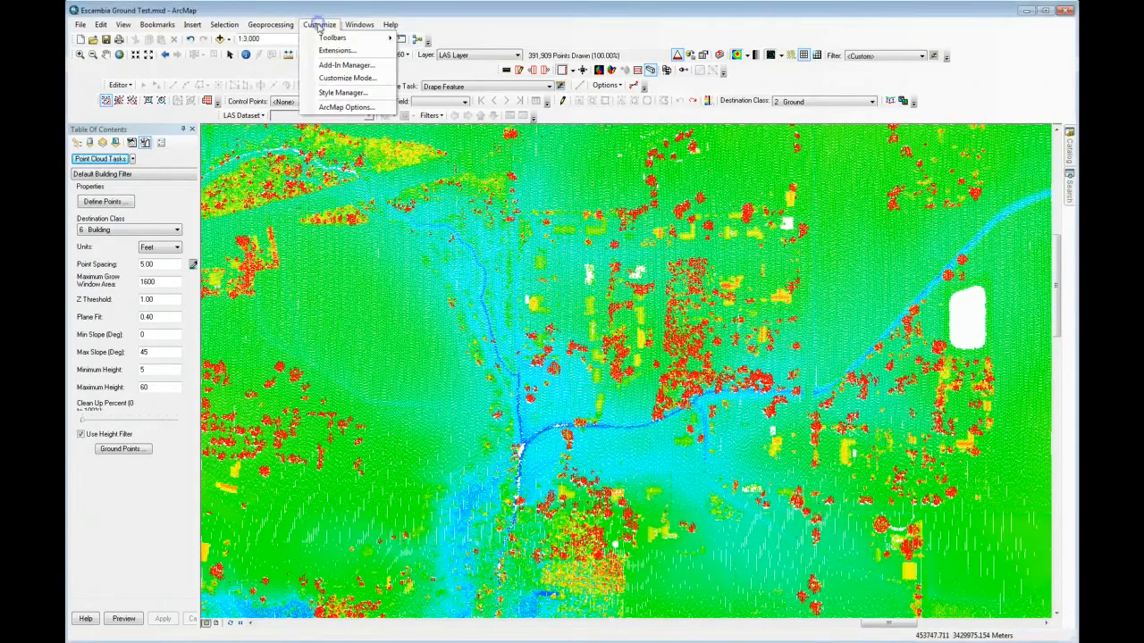
{"action": "left_click", "coordinate": [327, 50]}
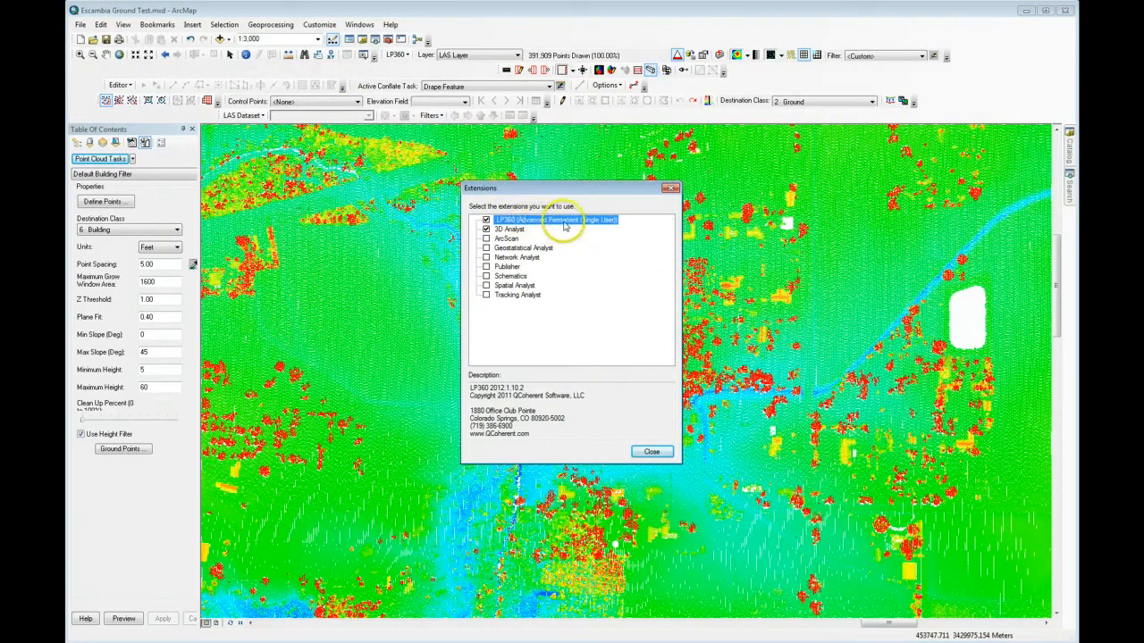
{"action": "left_click", "coordinate": [650, 450]}
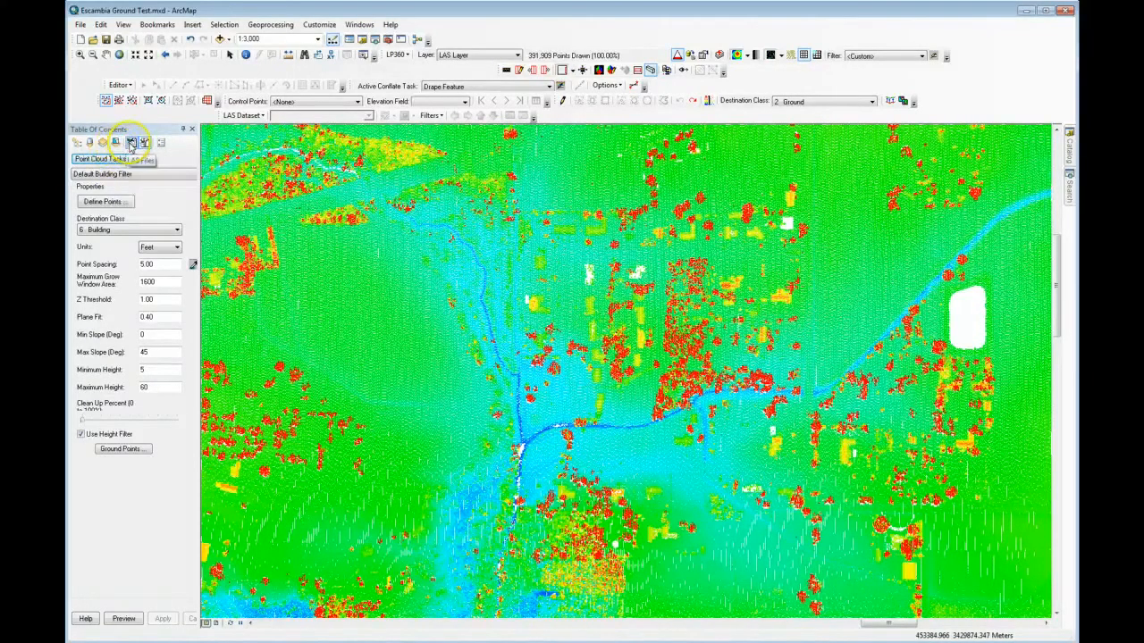
Step: Examine the files listed under LAS Layer and the file-management commands available for the layer
{"action": "left_click", "coordinate": [130, 144]}
{"action": "left_click", "coordinate": [131, 157]}
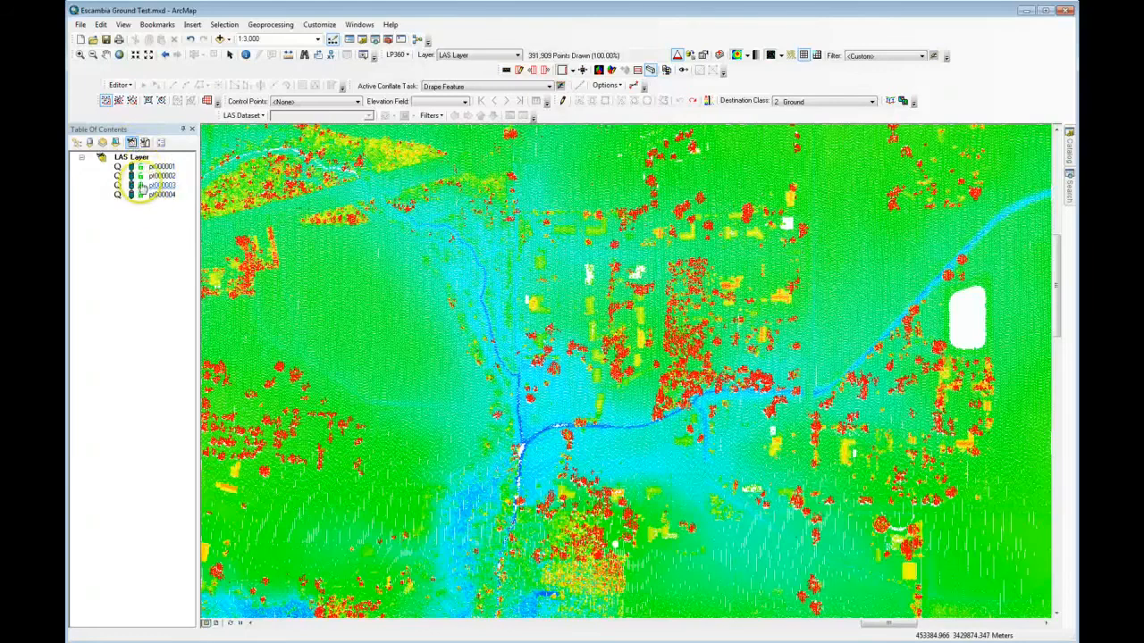
{"action": "right_click", "coordinate": [134, 158]}
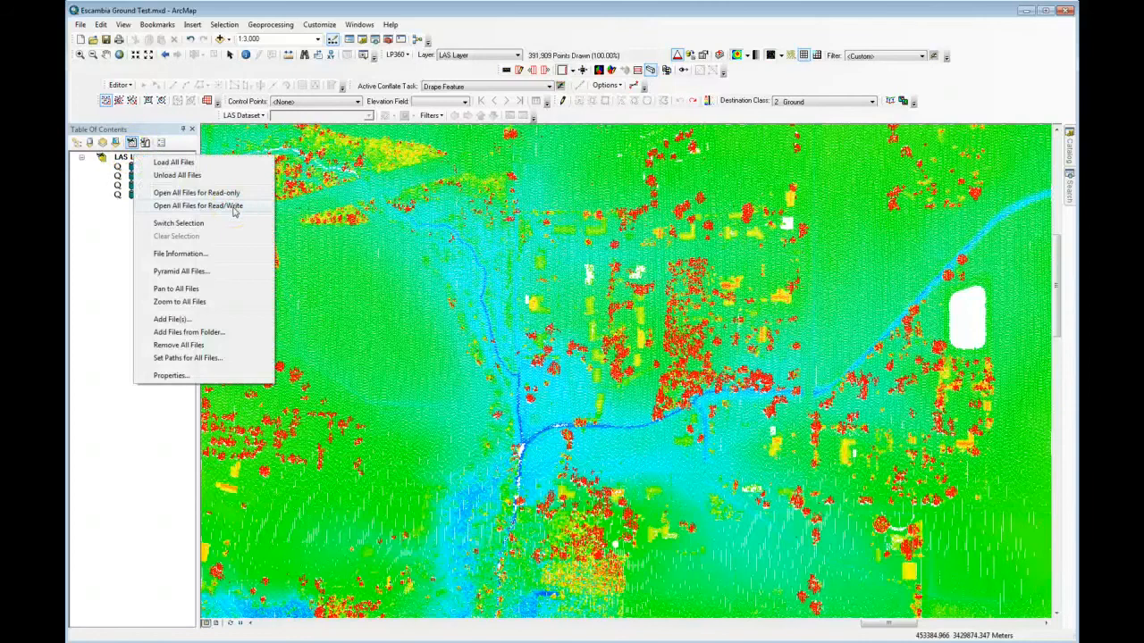
{"action": "left_click", "coordinate": [180, 146]}
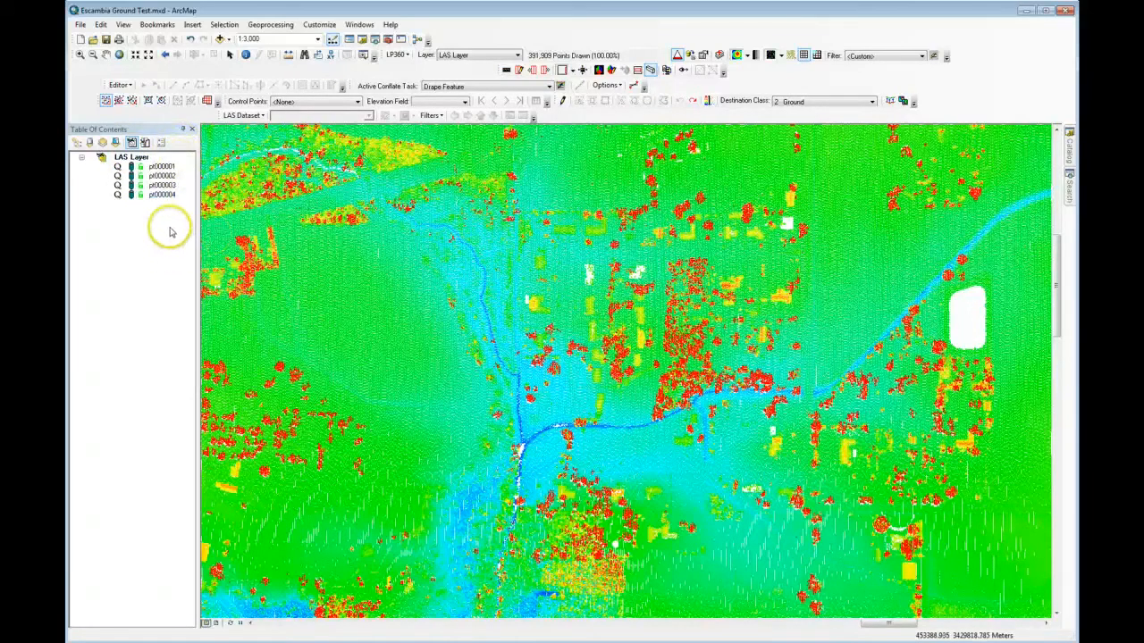
Step: Add an Adaptive TIN Ground Filter point cloud task named "My Ground"
{"action": "left_click", "coordinate": [145, 142]}
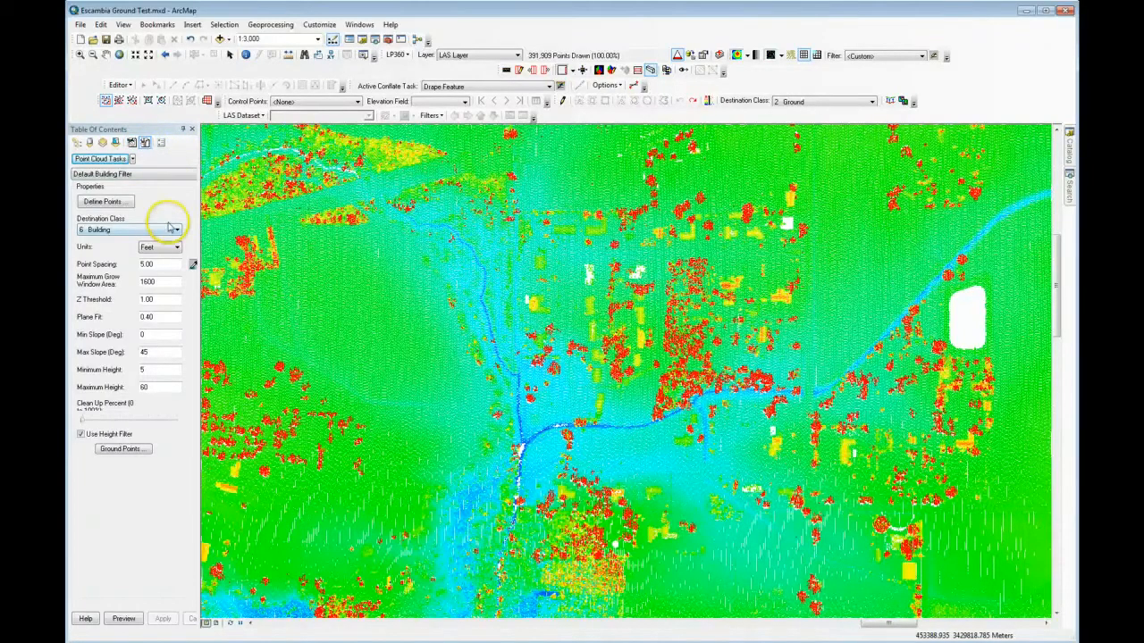
{"action": "left_click", "coordinate": [117, 160]}
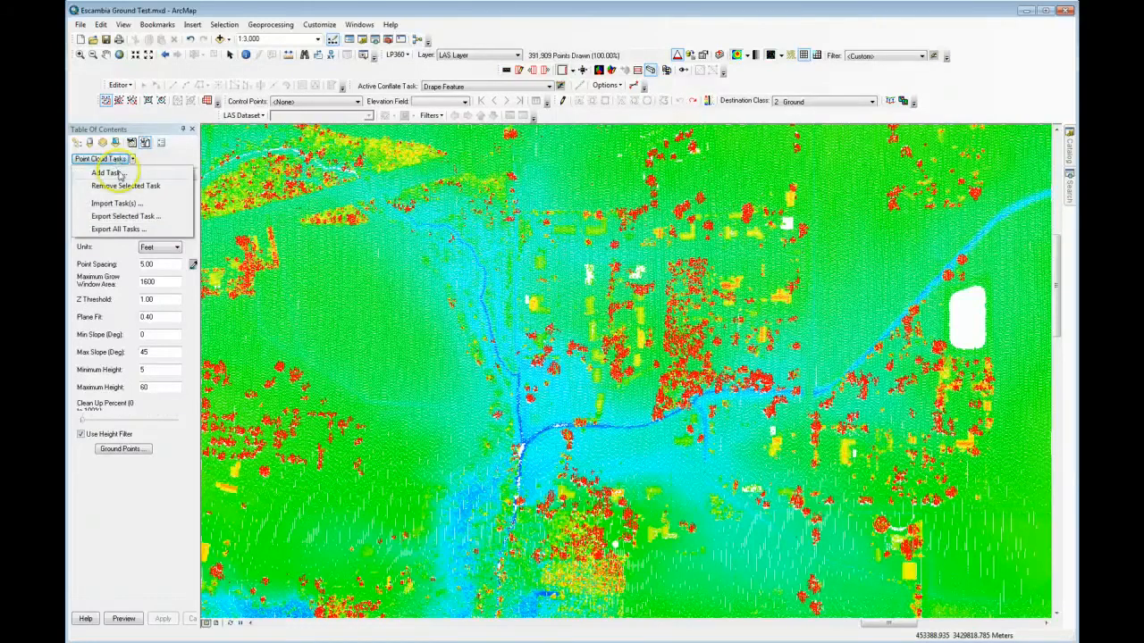
{"action": "left_click", "coordinate": [116, 173]}
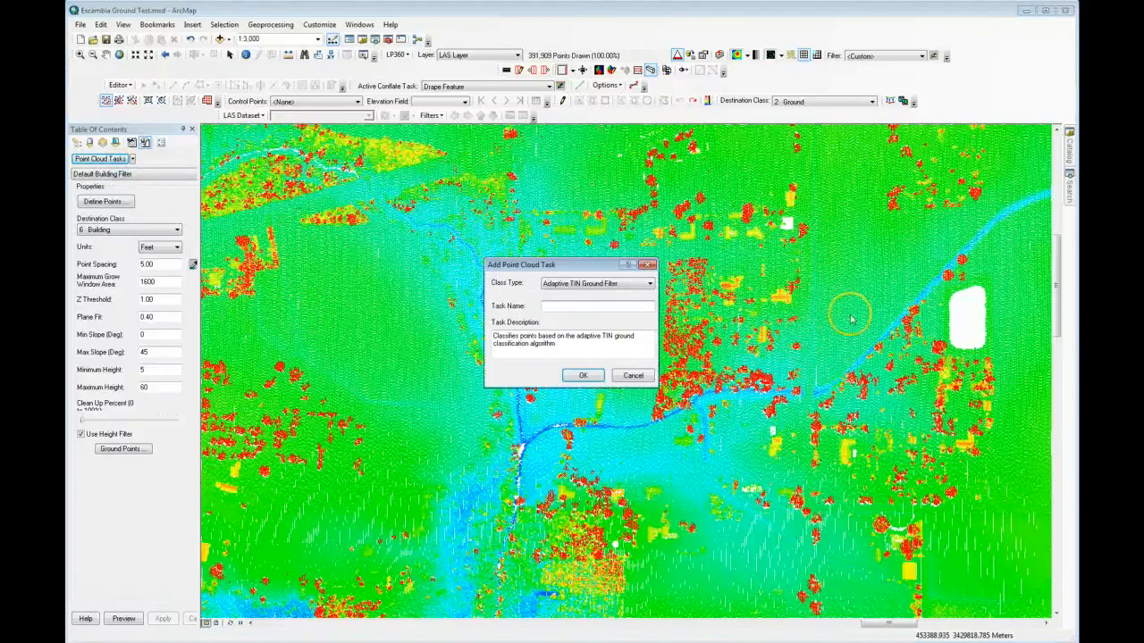
{"action": "left_click_drag", "start_coordinate": [595, 265], "coordinate": [571, 251]}
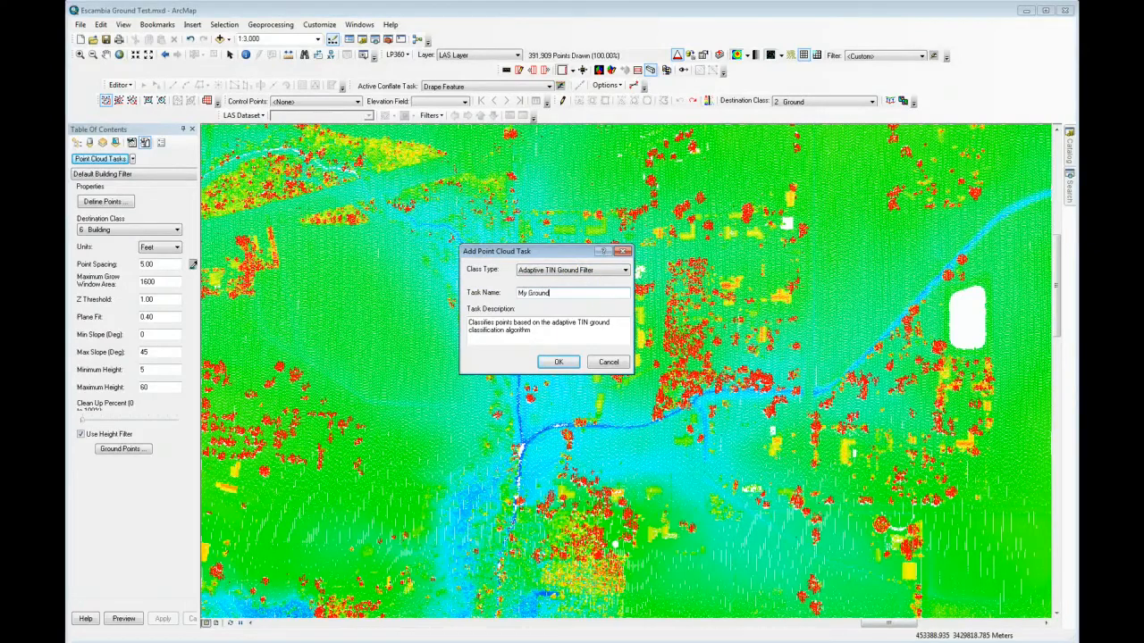
{"action": "left_click", "coordinate": [559, 362]}
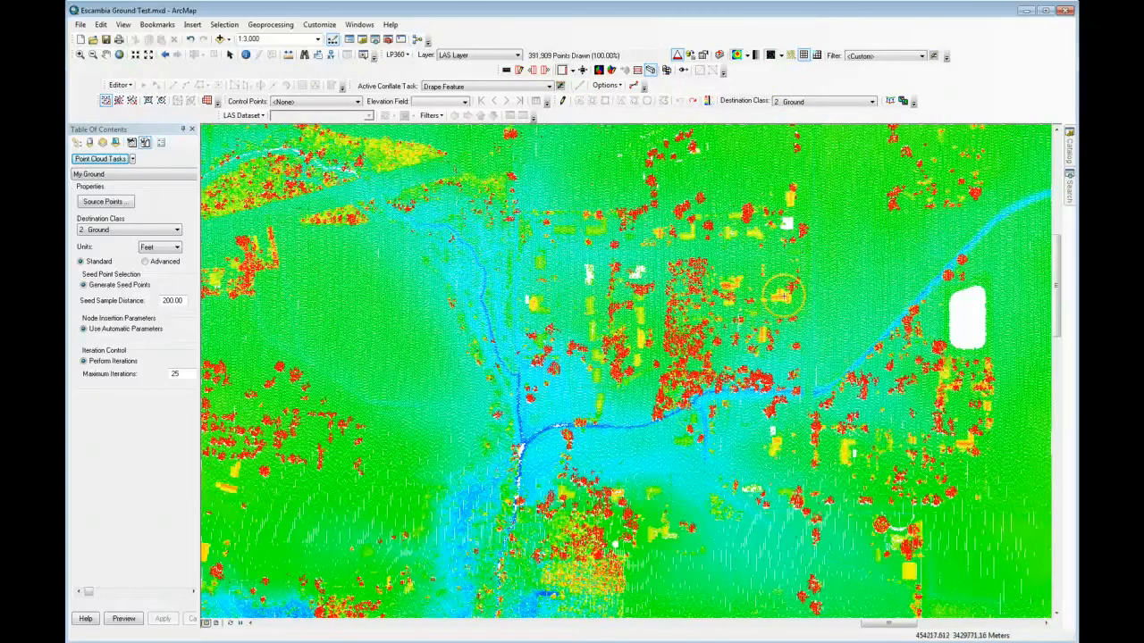
Step: Apply intensity shading to the point cloud and display the points by return combination
{"action": "left_click", "coordinate": [757, 55]}
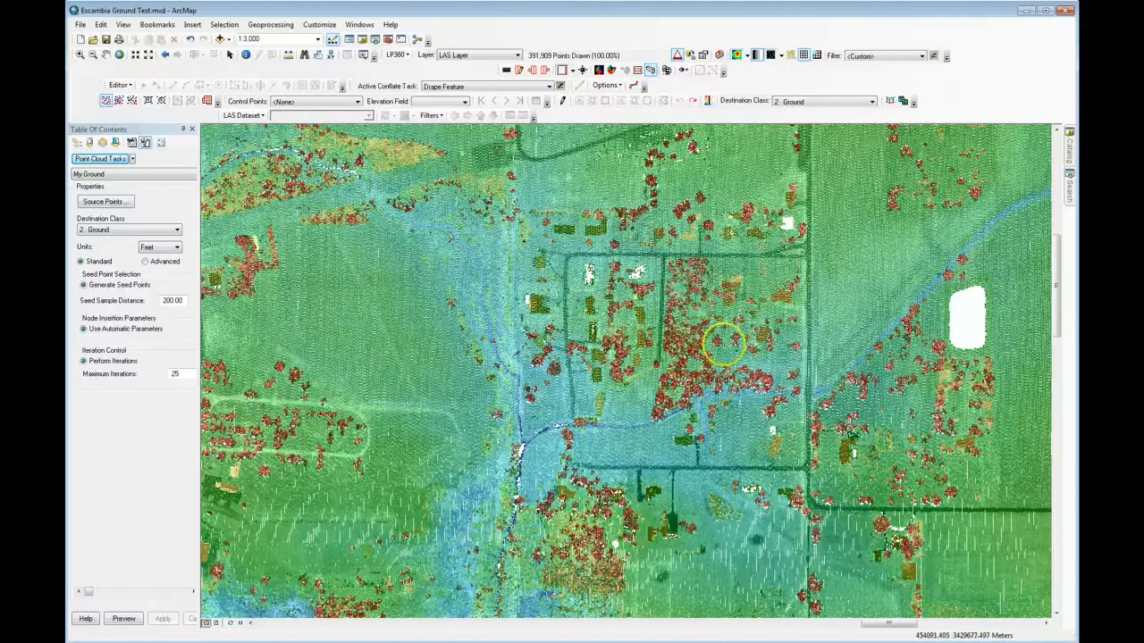
{"action": "left_click", "coordinate": [748, 56]}
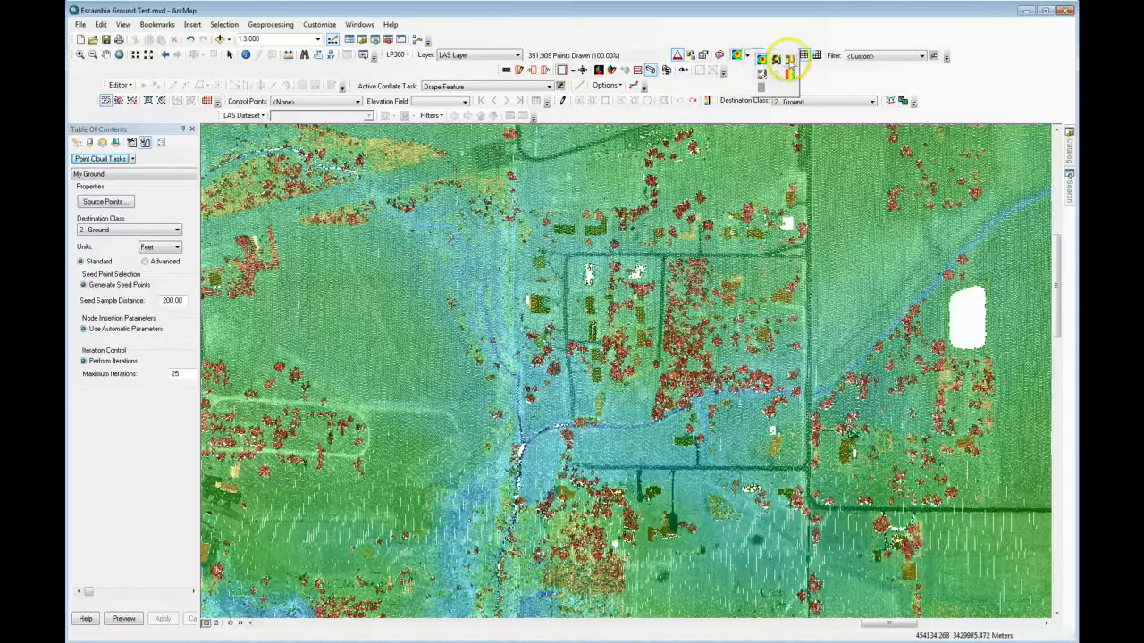
{"action": "left_click", "coordinate": [790, 61]}
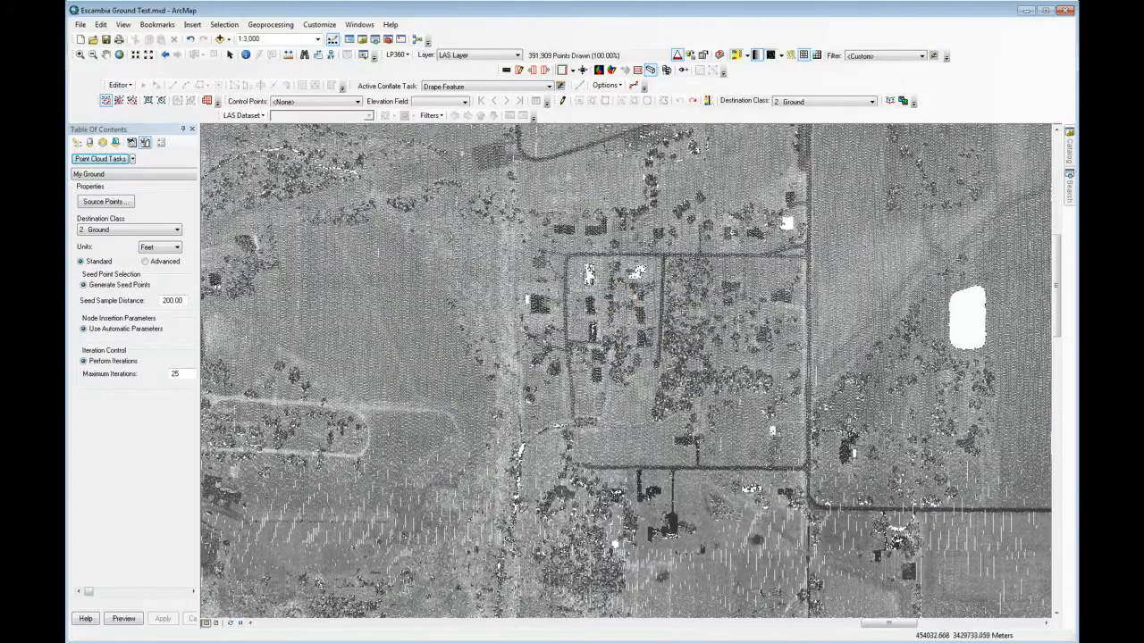
{"action": "left_click", "coordinate": [747, 56]}
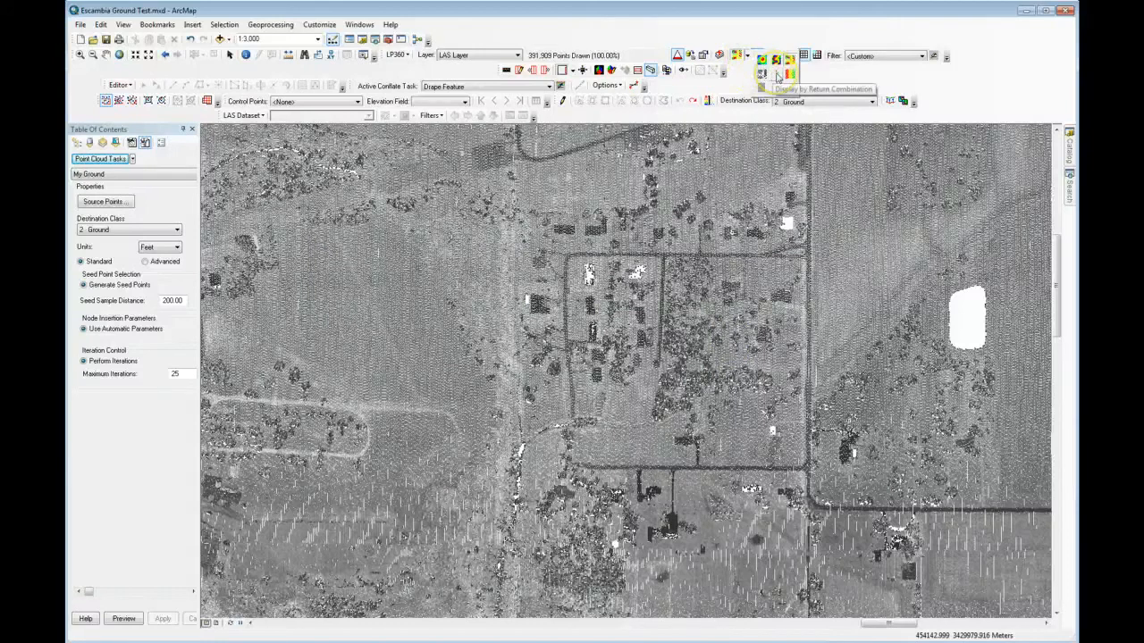
{"action": "left_click", "coordinate": [778, 77]}
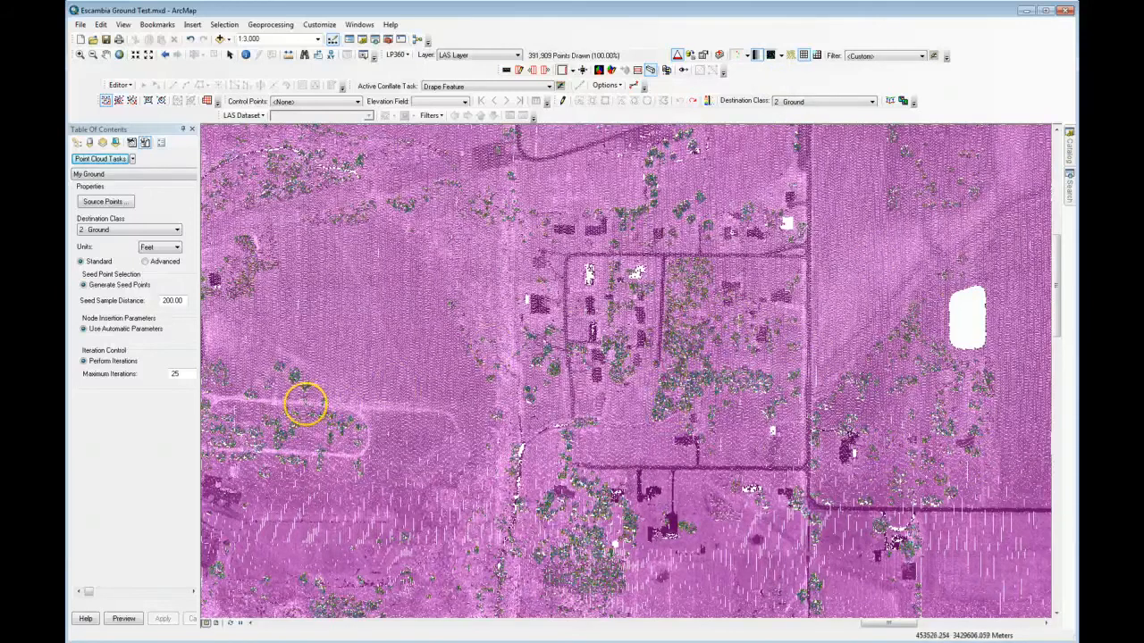
Step: Identify the LiDAR points in the tree cluster near the map centre to inspect their return and classification attributes
{"action": "left_click", "coordinate": [247, 56]}
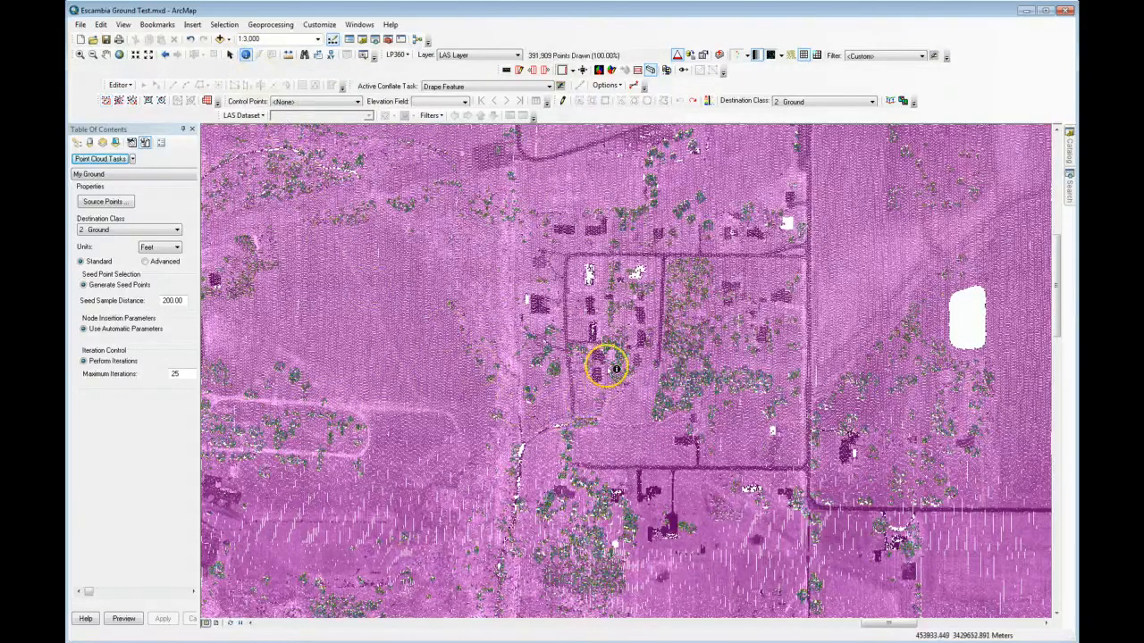
{"action": "left_click", "coordinate": [687, 372]}
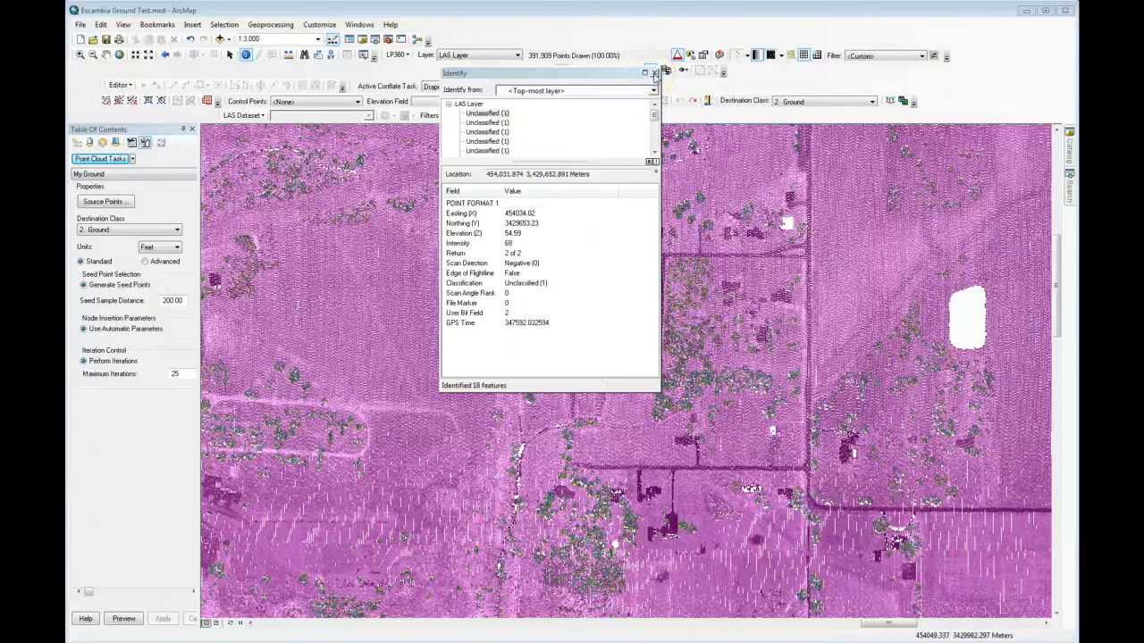
{"action": "left_click", "coordinate": [655, 74]}
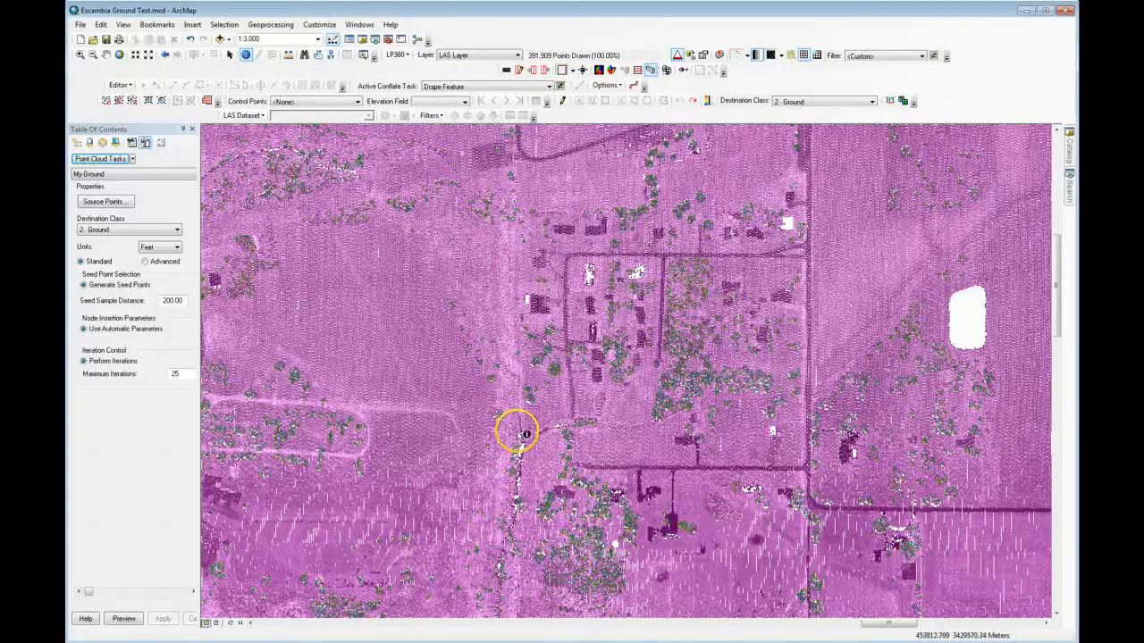
Step: Restrict the My Ground task's source points to classes 0 Created, never classified and 1 Unclassified
{"action": "left_click", "coordinate": [100, 204]}
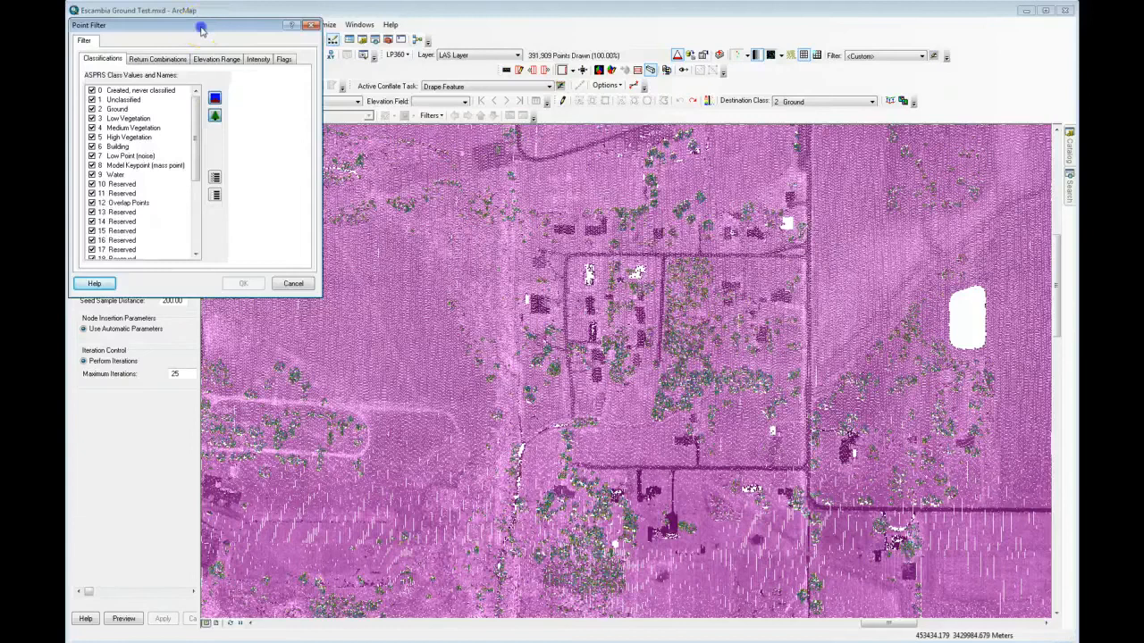
{"action": "left_click_drag", "start_coordinate": [202, 28], "coordinate": [351, 90]}
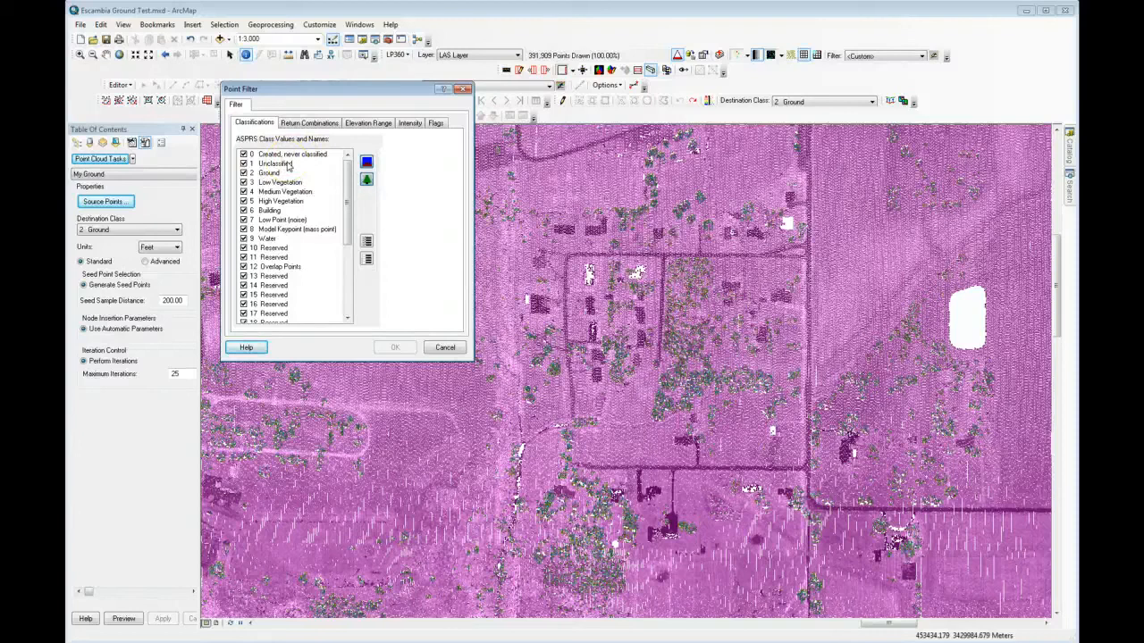
{"action": "left_click", "coordinate": [368, 259]}
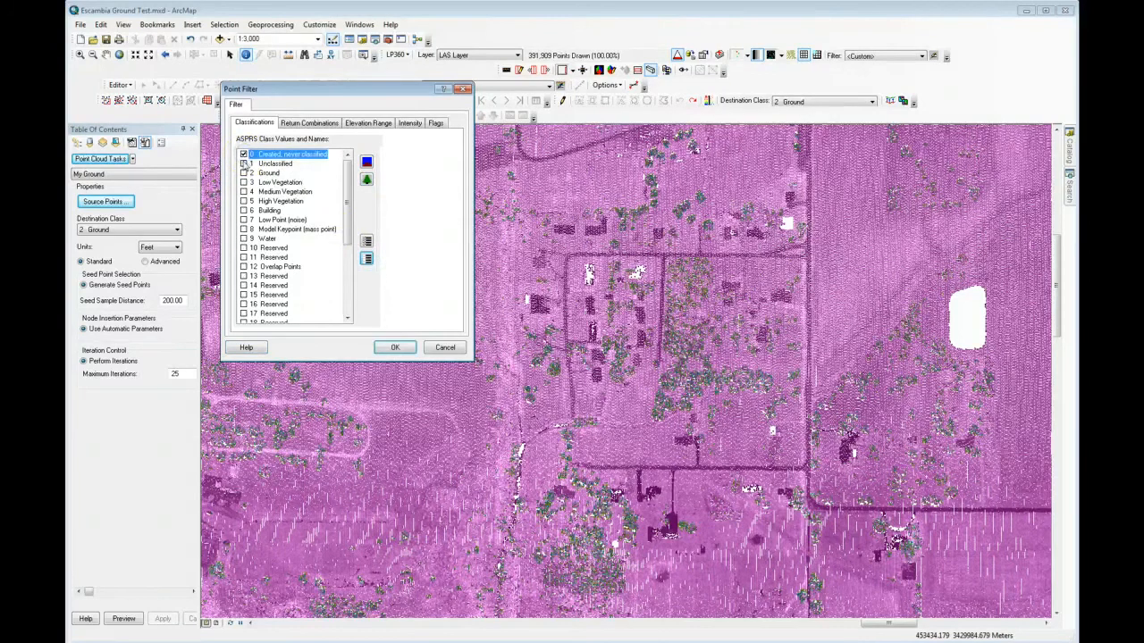
{"action": "left_click", "coordinate": [243, 156]}
{"action": "left_click", "coordinate": [243, 165]}
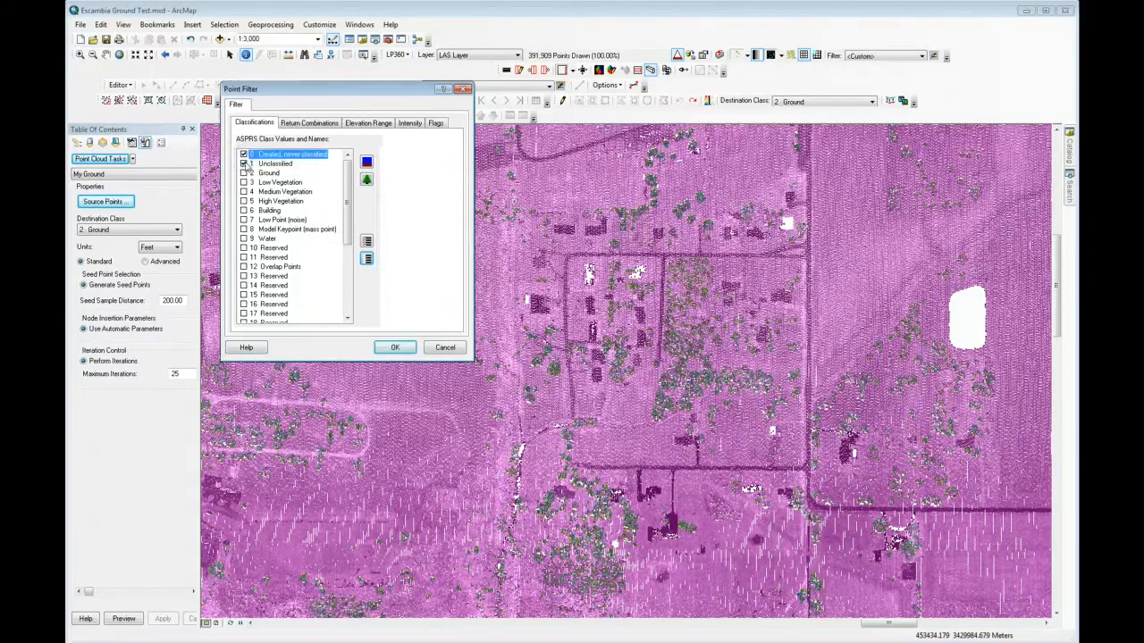
Step: Keep Last Returns as the source return combination, review the elevation, intensity and flag filters, and accept the point filter
{"action": "left_click", "coordinate": [303, 124]}
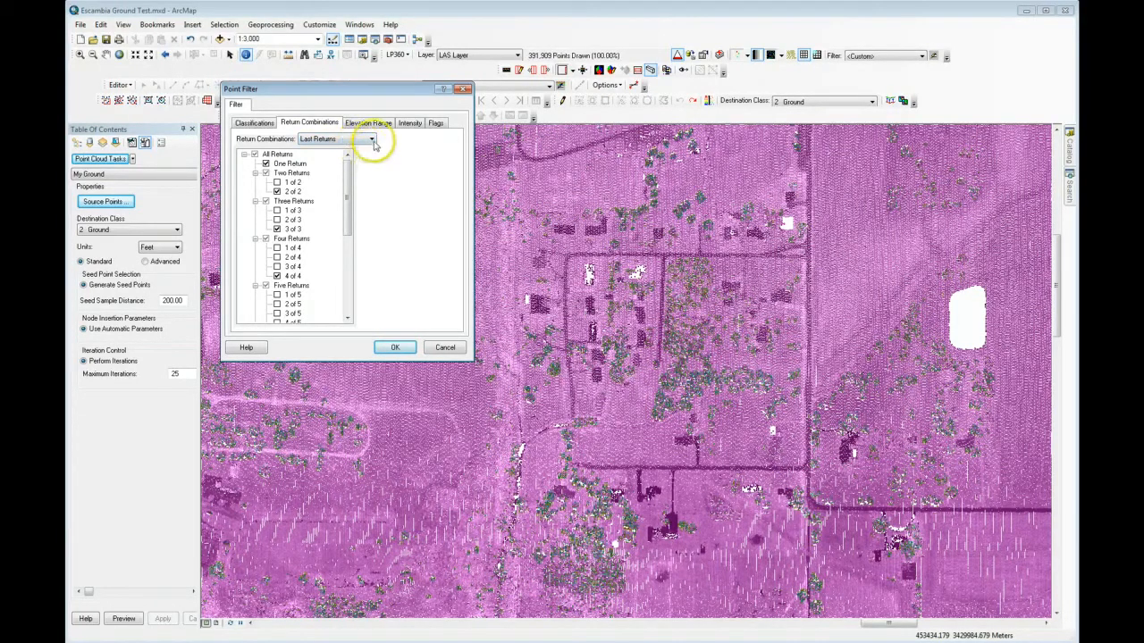
{"action": "left_click", "coordinate": [371, 141]}
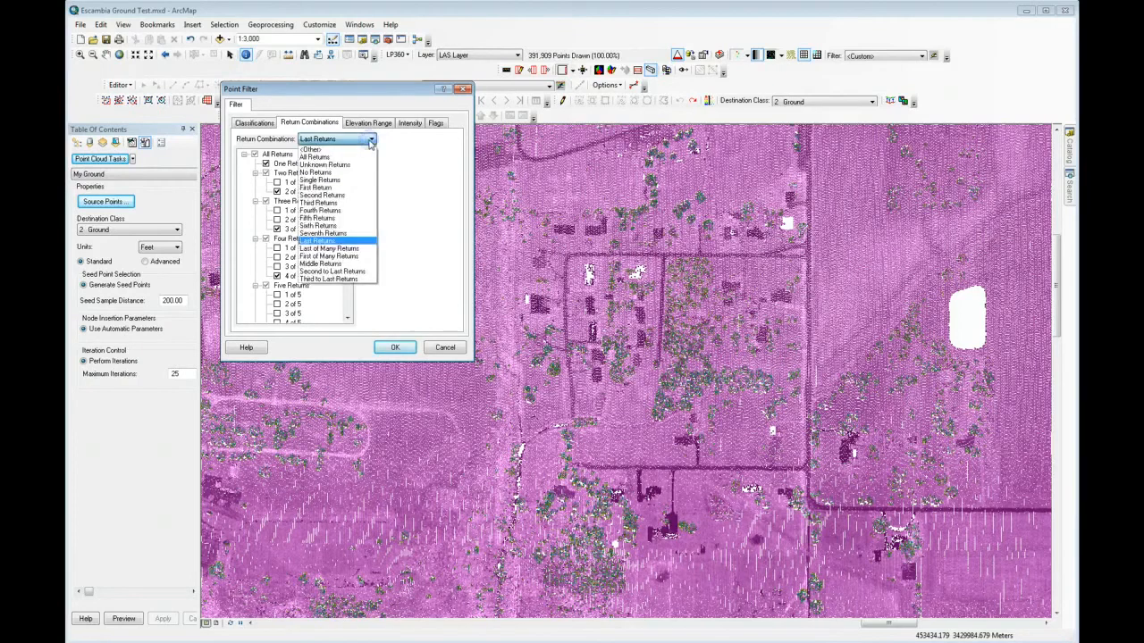
{"action": "left_click", "coordinate": [425, 159]}
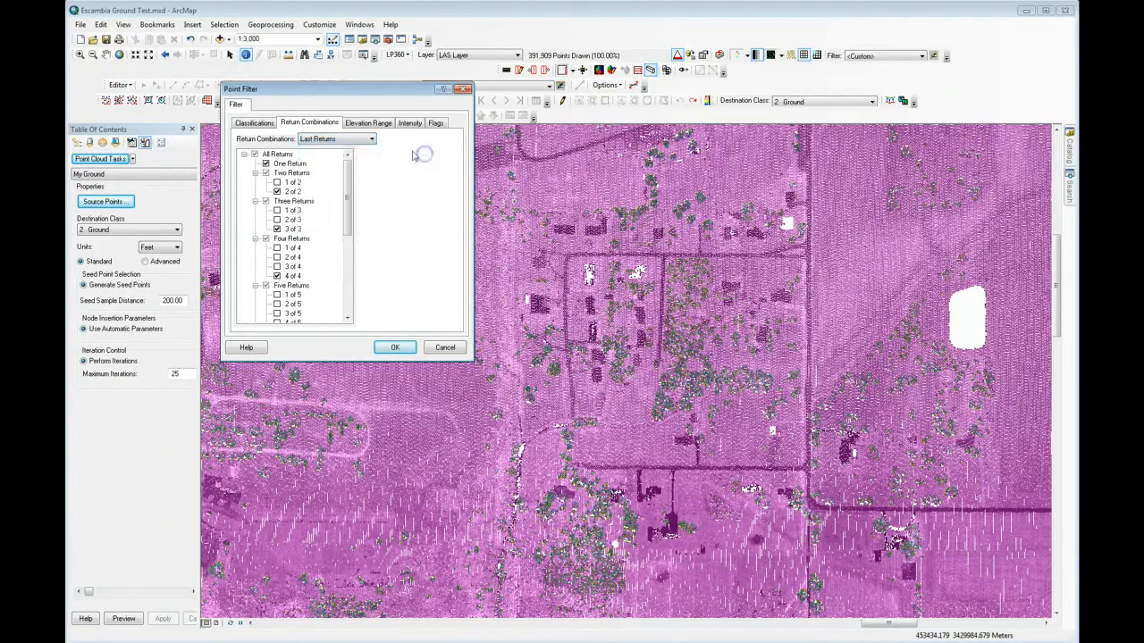
{"action": "left_click", "coordinate": [369, 124]}
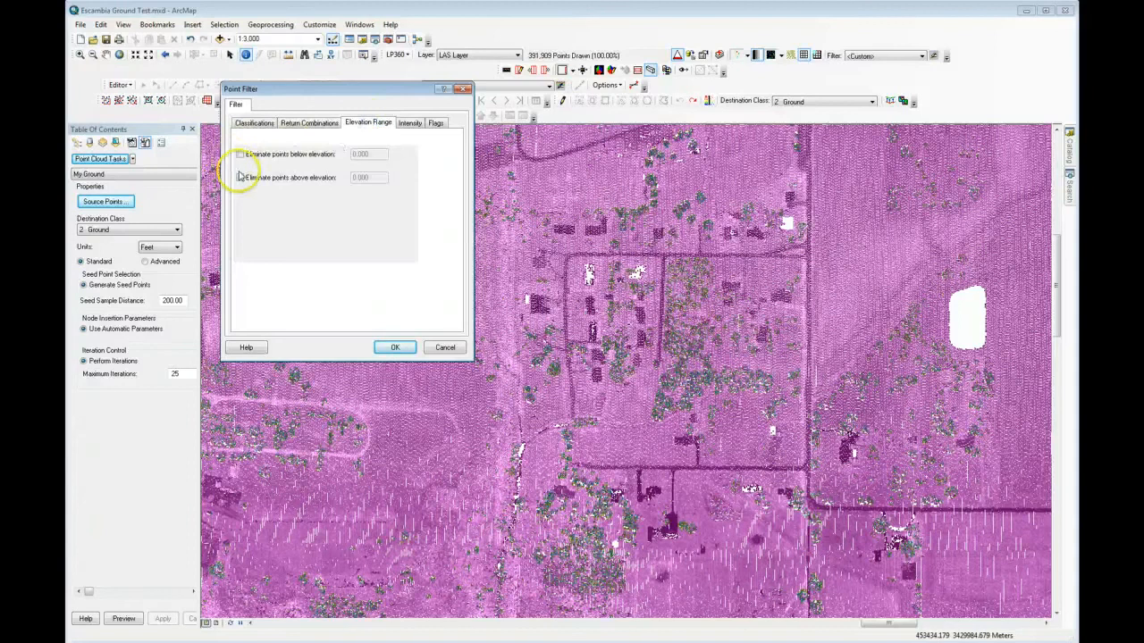
{"action": "left_click", "coordinate": [409, 122]}
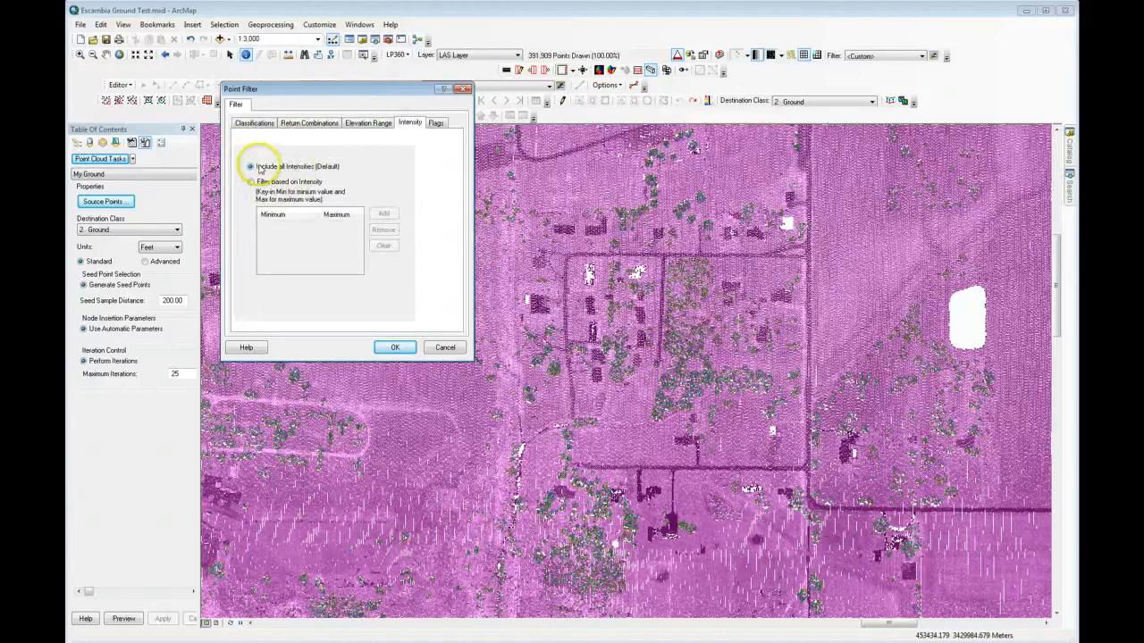
{"action": "left_click", "coordinate": [435, 124]}
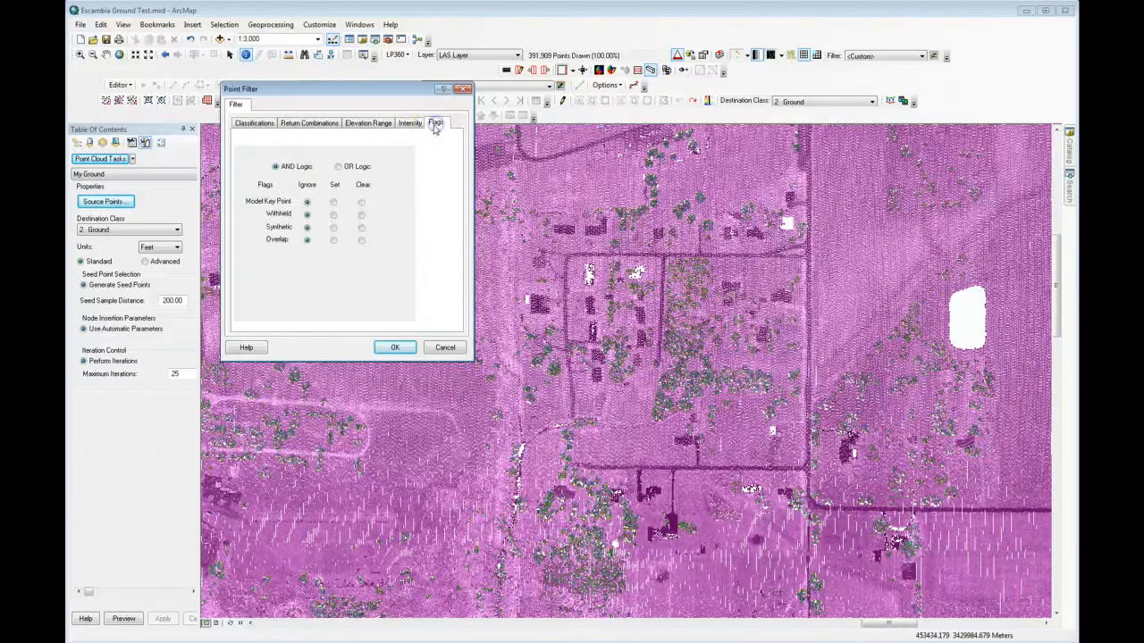
{"action": "left_click", "coordinate": [395, 348]}
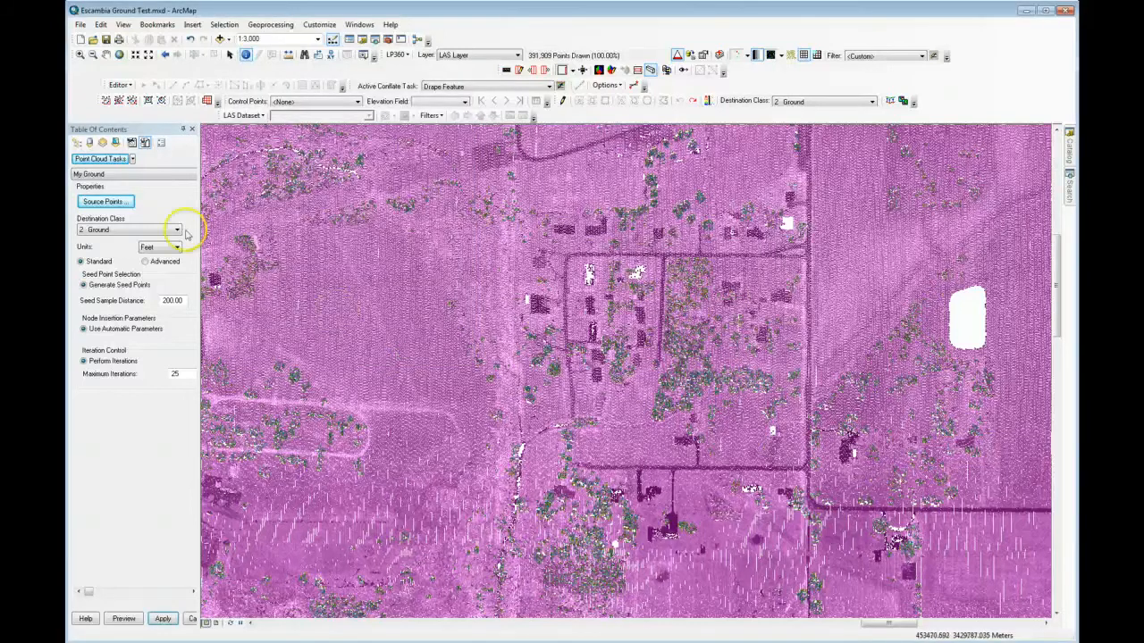
Step: Review the available destination classes for the My Ground task, keeping 2 Ground
{"action": "left_click", "coordinate": [128, 204]}
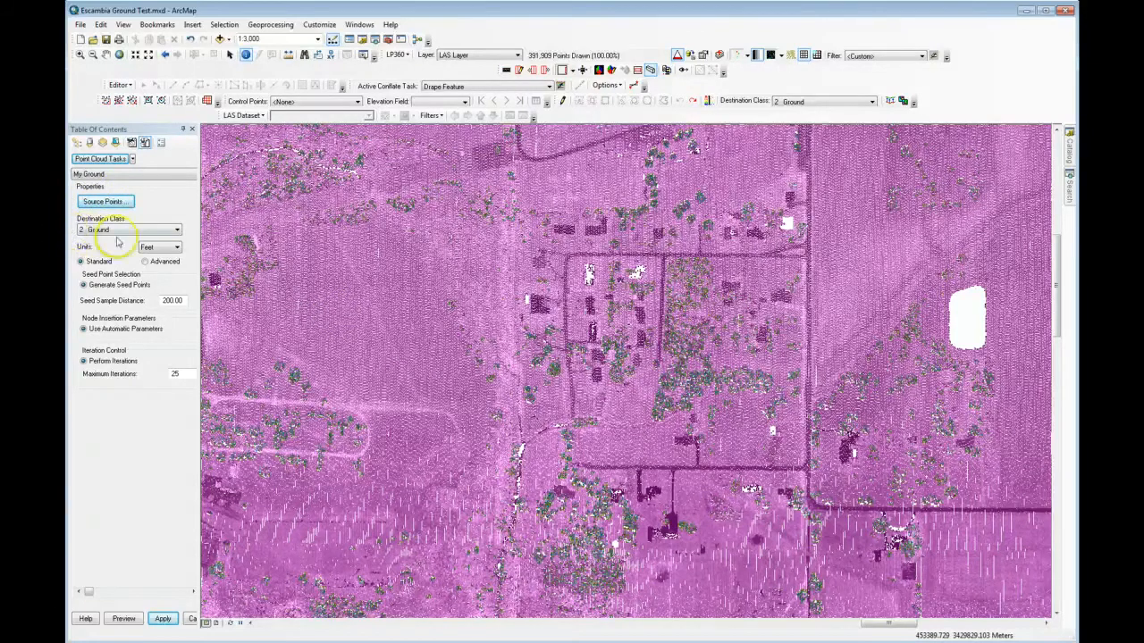
{"action": "left_click", "coordinate": [88, 232]}
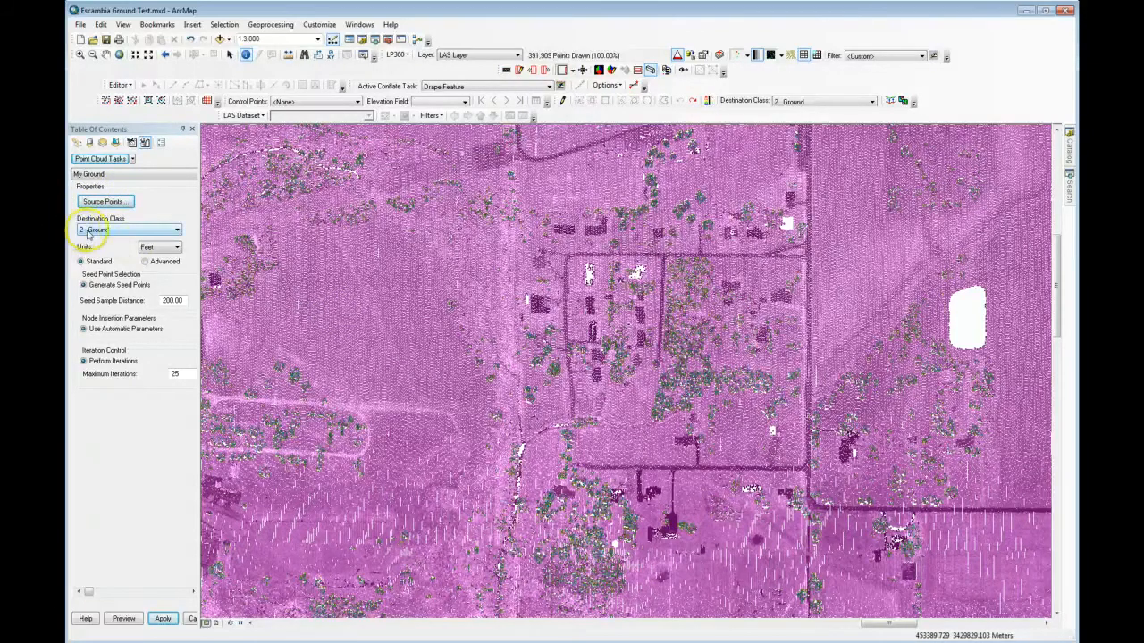
{"action": "left_click", "coordinate": [177, 231]}
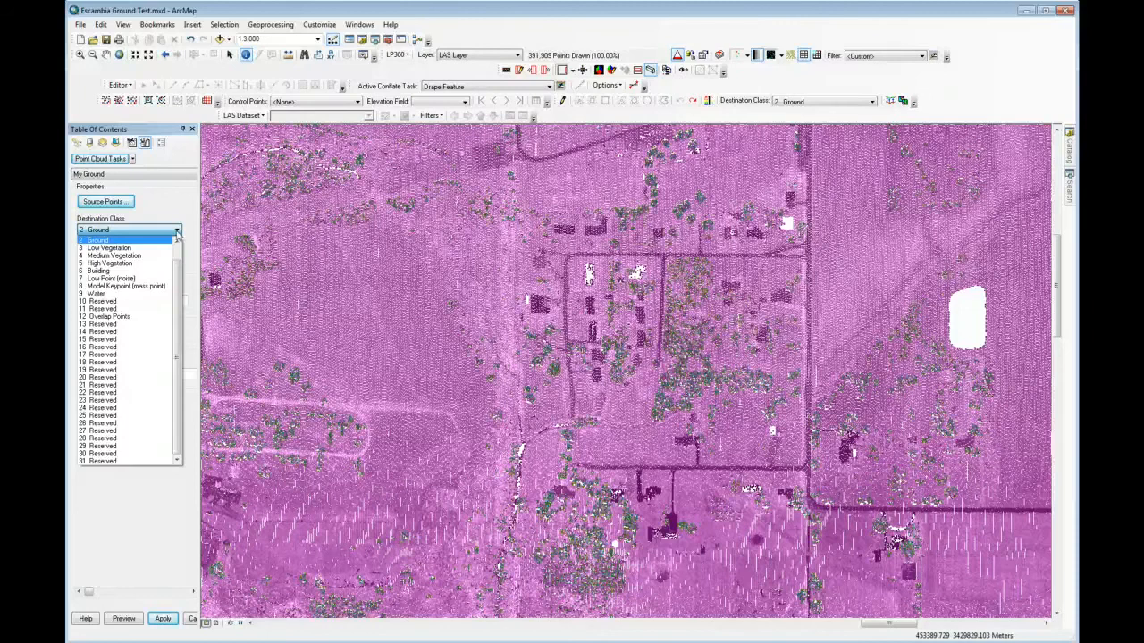
{"action": "left_click", "coordinate": [183, 201]}
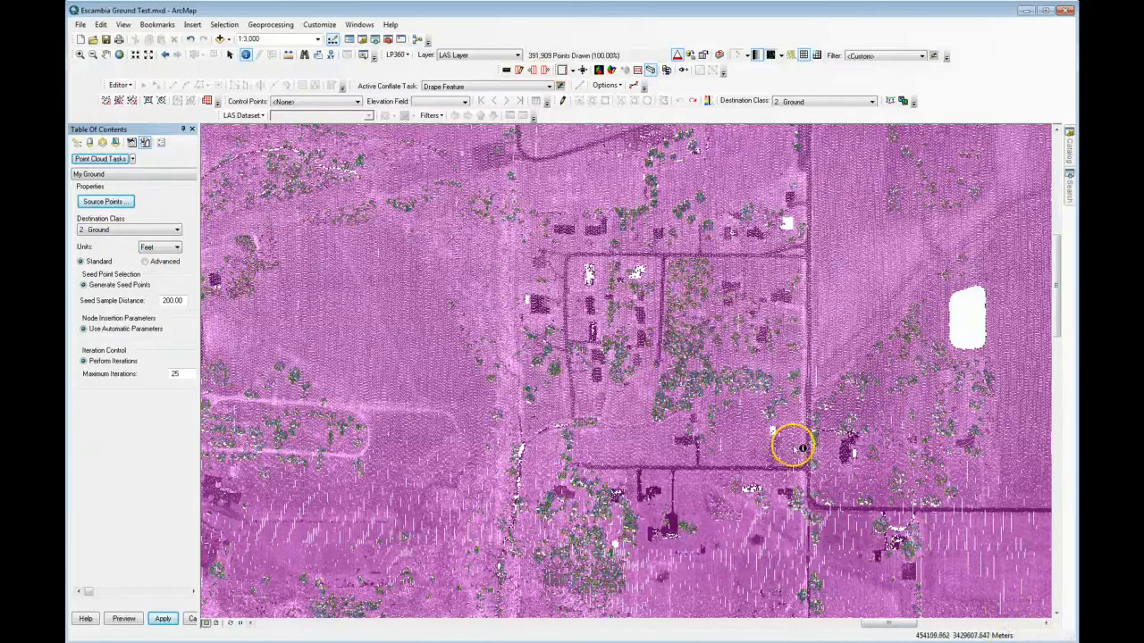
Step: Set the My Ground task's units to Meter and review the Advanced seed and node insertion options, keeping Standard mode
{"action": "left_click", "coordinate": [170, 248]}
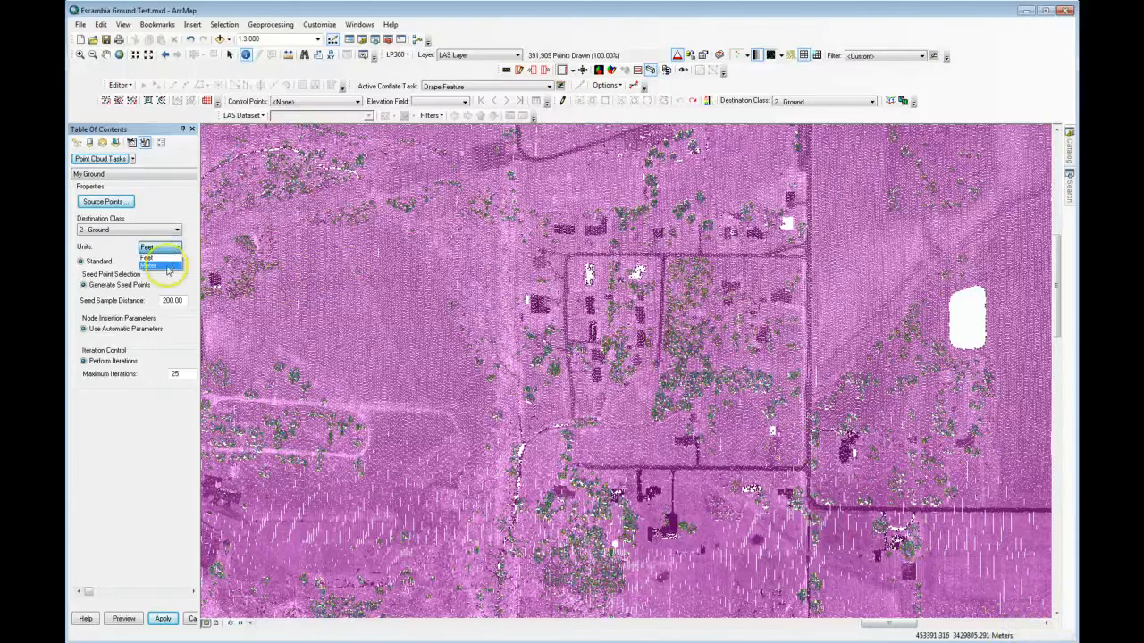
{"action": "left_click", "coordinate": [167, 266]}
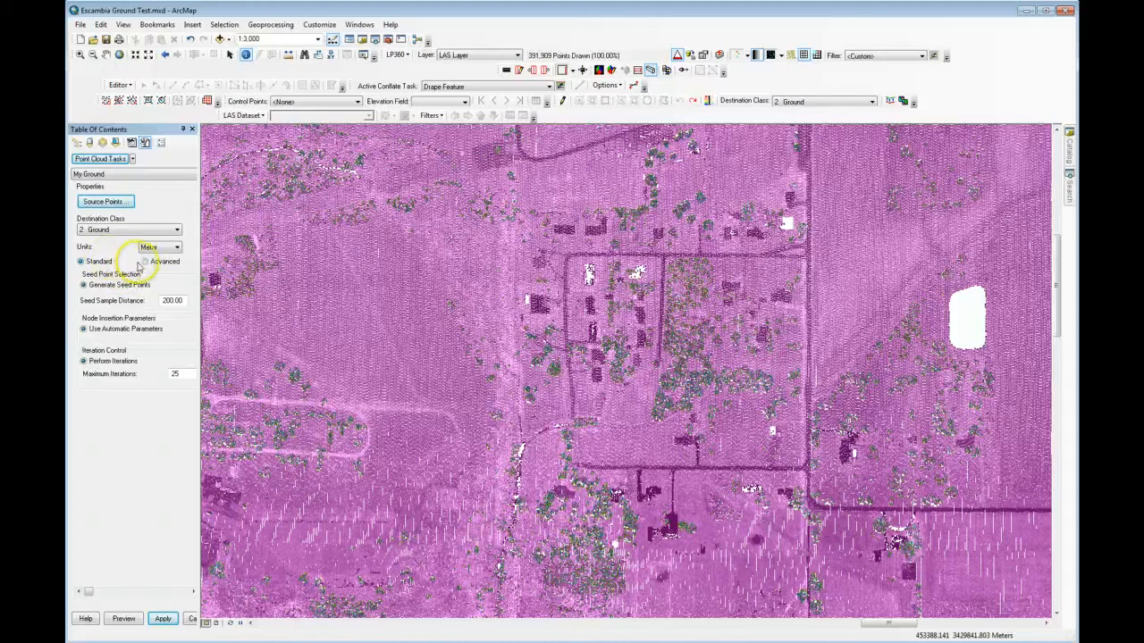
{"action": "left_click", "coordinate": [145, 261]}
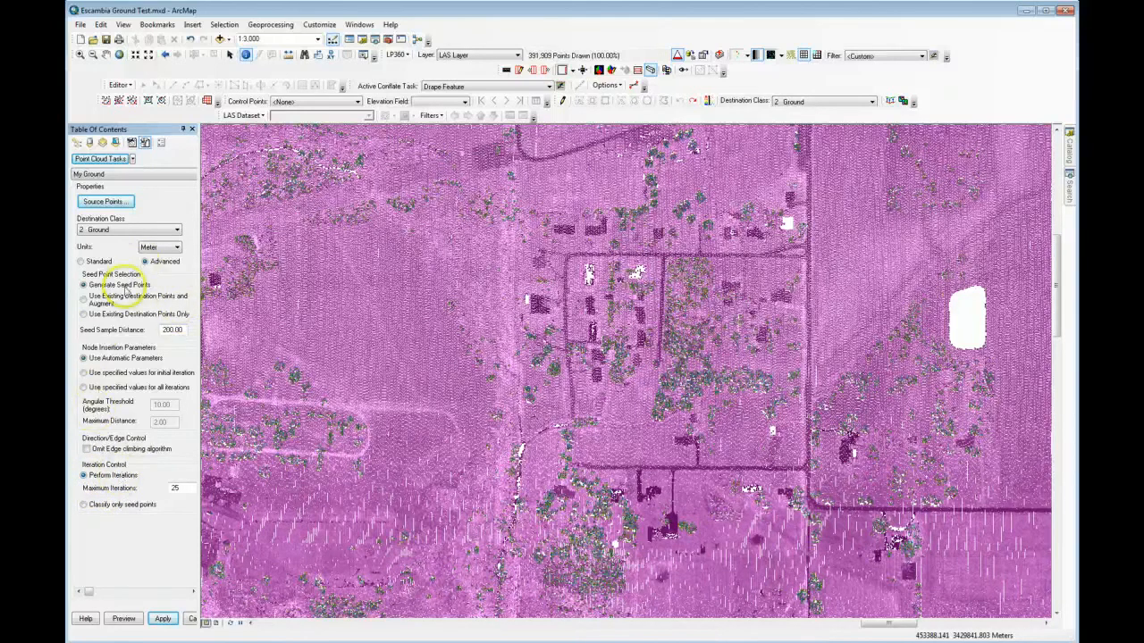
{"action": "left_click", "coordinate": [91, 263]}
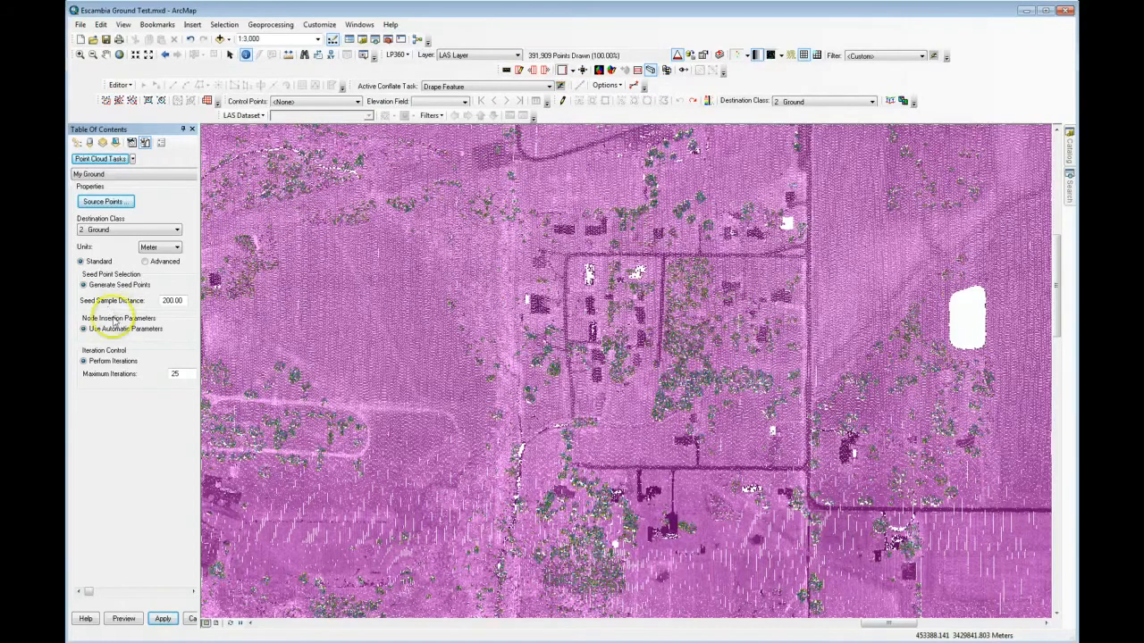
Step: Measure a planar distance on the map around the central buildings to help judge the seed sample distance
{"action": "left_click", "coordinate": [184, 300]}
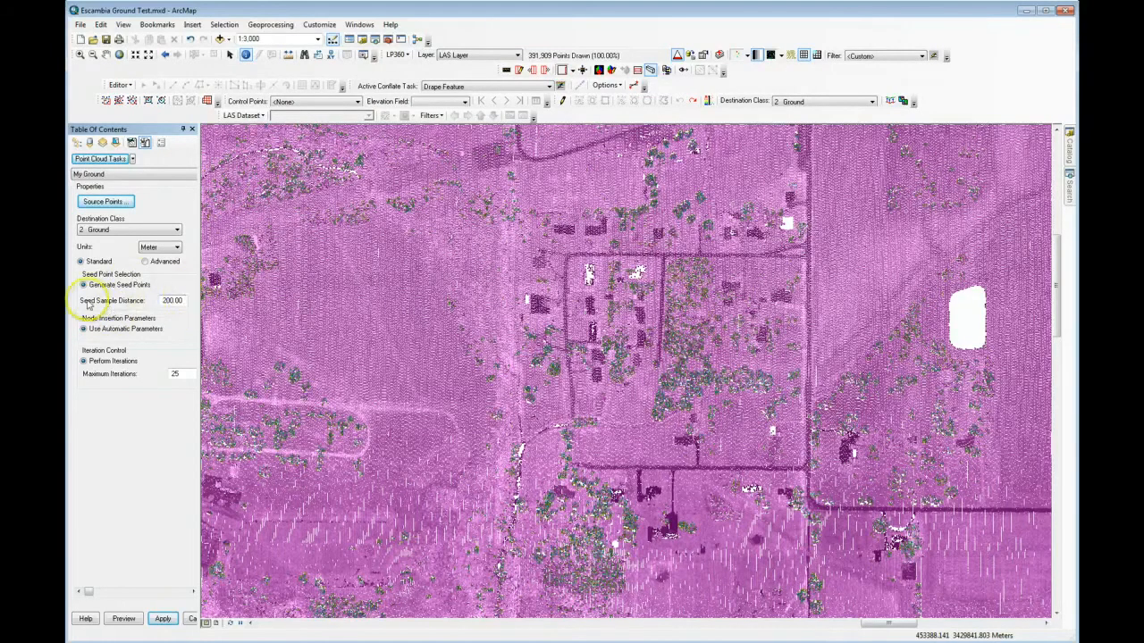
{"action": "left_click", "coordinate": [177, 293]}
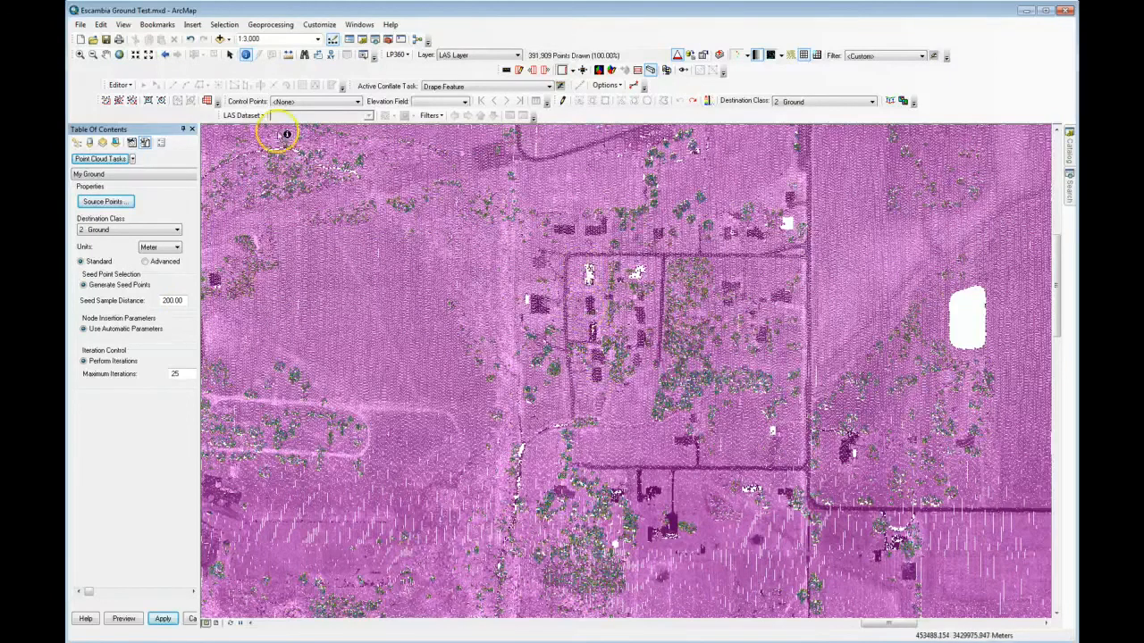
{"action": "left_click", "coordinate": [287, 54]}
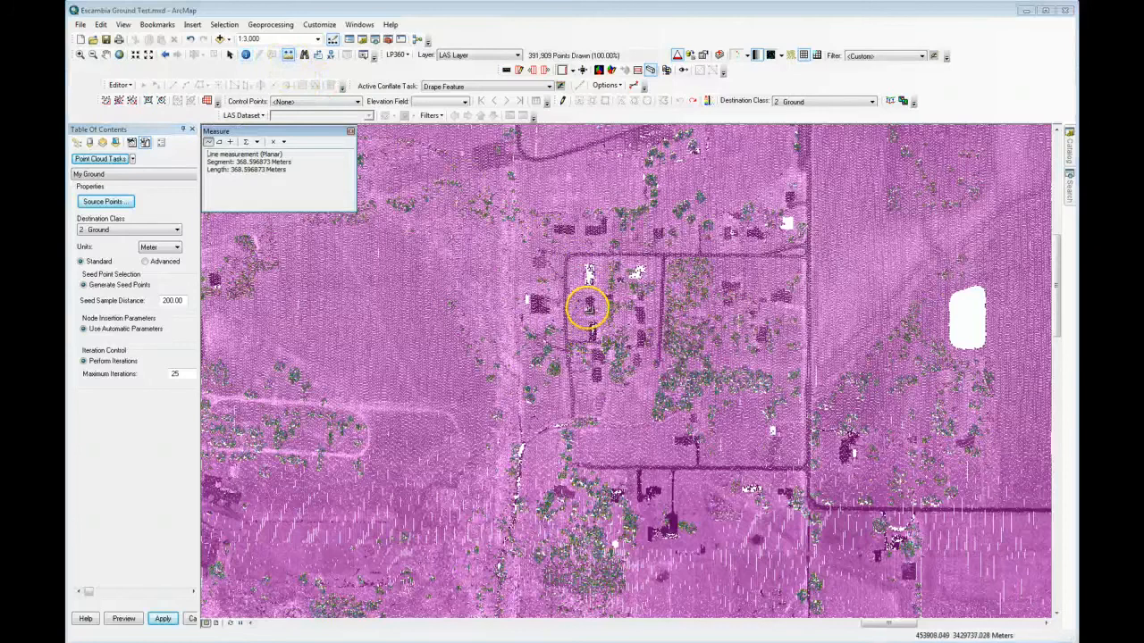
{"action": "left_click", "coordinate": [586, 307]}
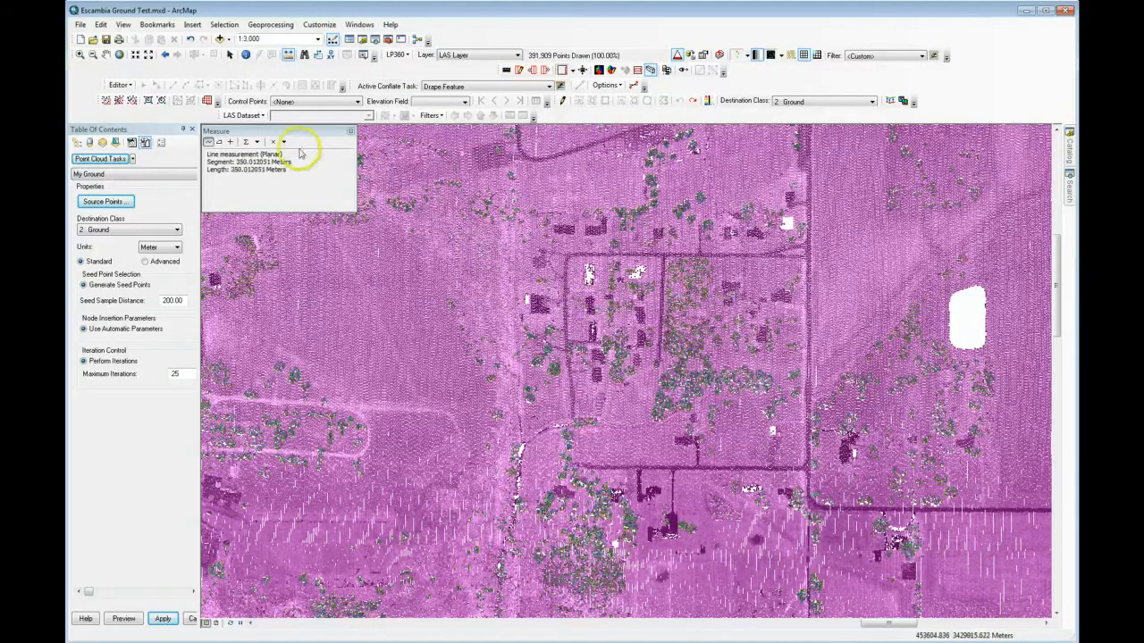
{"action": "left_click", "coordinate": [350, 133]}
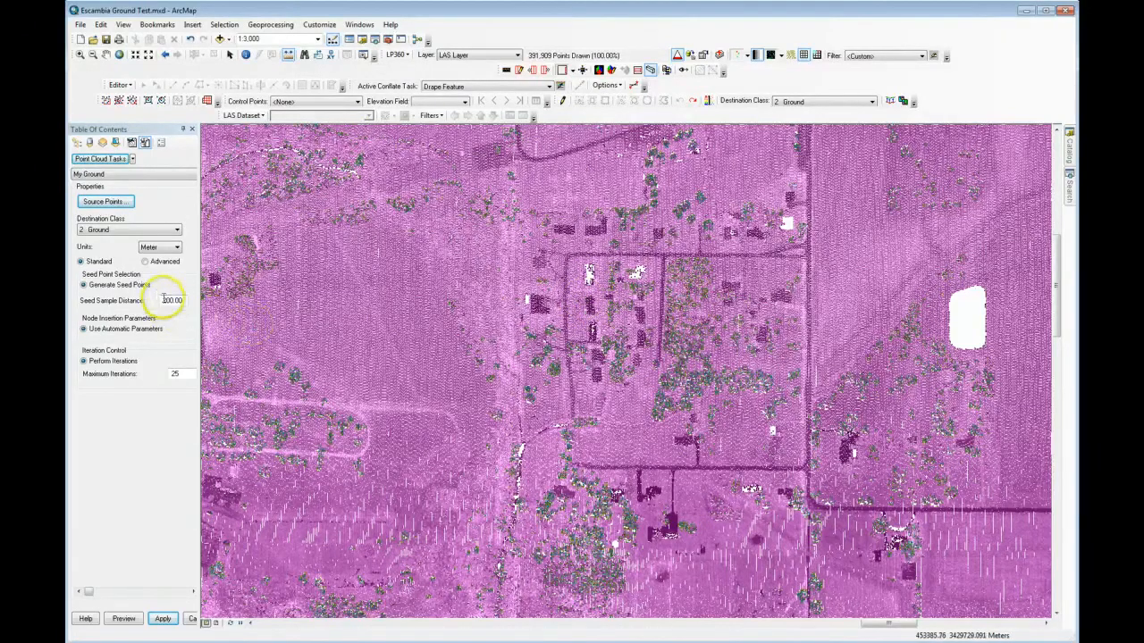
Step: Set the seed sample distance to 20 and maximum iterations to 4, keep automatic node insertion parameters, and apply the task settings
{"action": "left_click_drag", "start_coordinate": [163, 300], "coordinate": [206, 300]}
{"action": "type", "text": "20"}
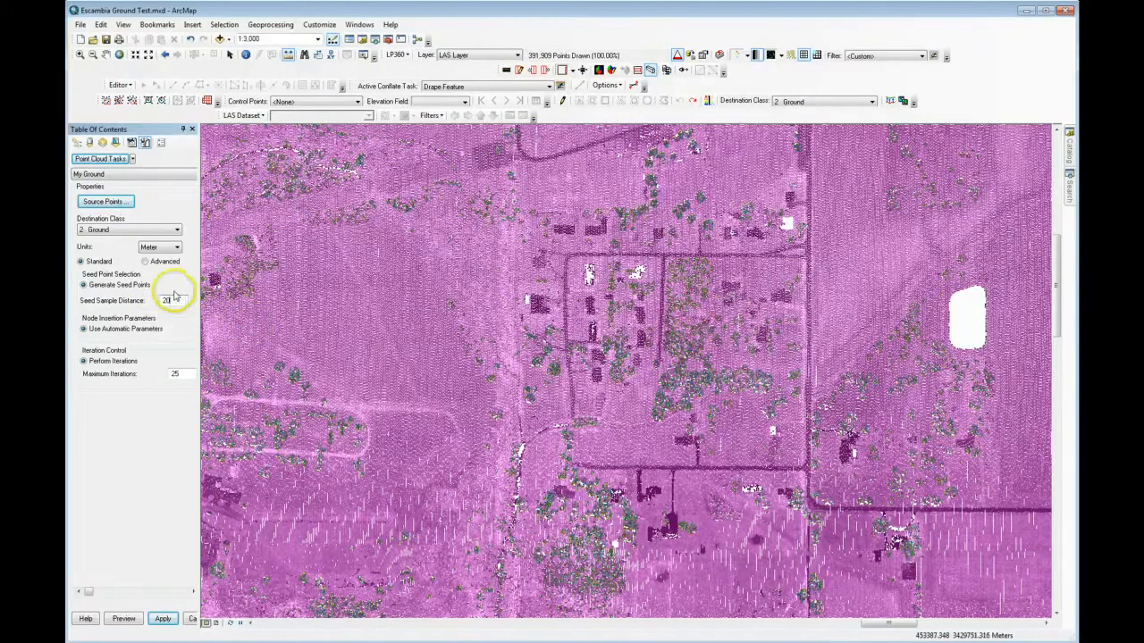
{"action": "left_click", "coordinate": [82, 329]}
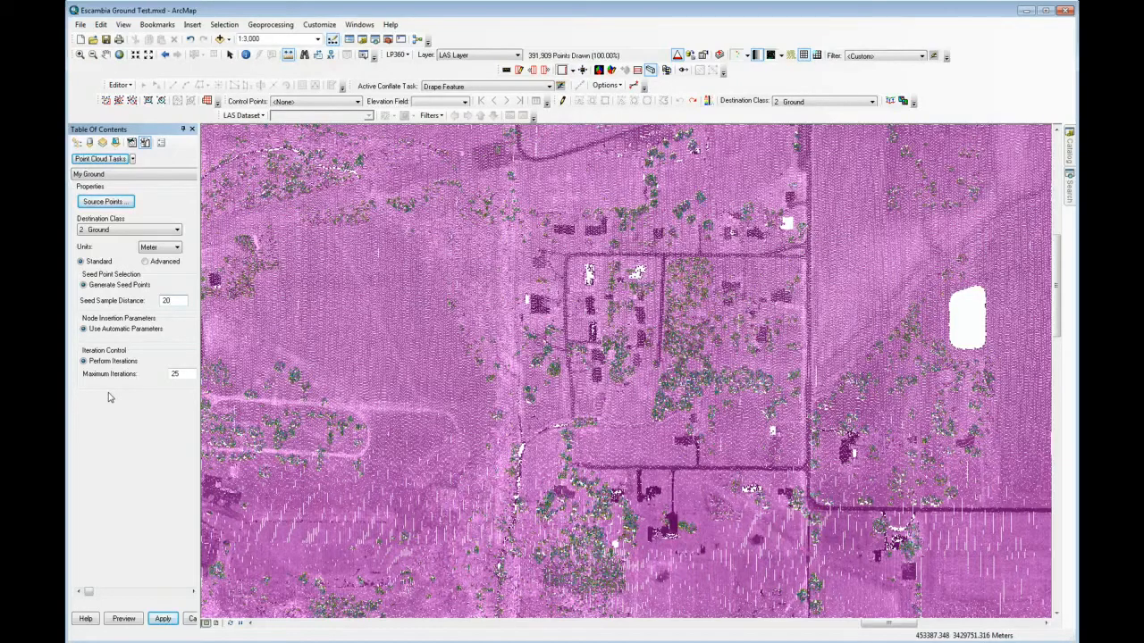
{"action": "double_click", "coordinate": [184, 375]}
{"action": "type", "text": "4"}
{"action": "left_click", "coordinate": [162, 620]}
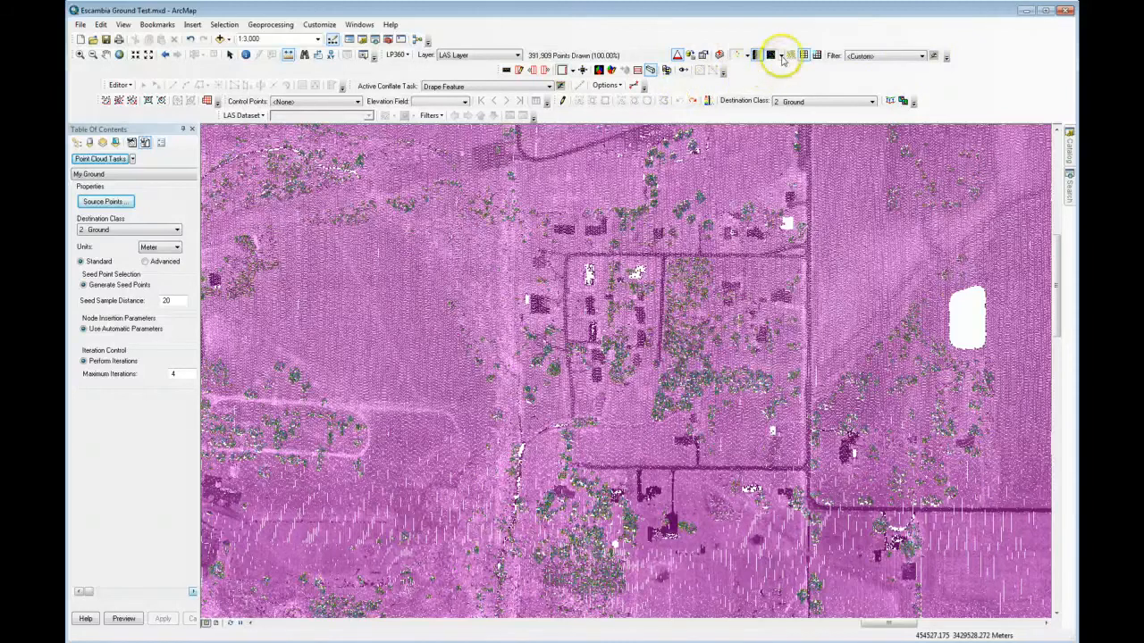
Step: Display the LiDAR points in the map by classification
{"action": "left_click", "coordinate": [747, 56]}
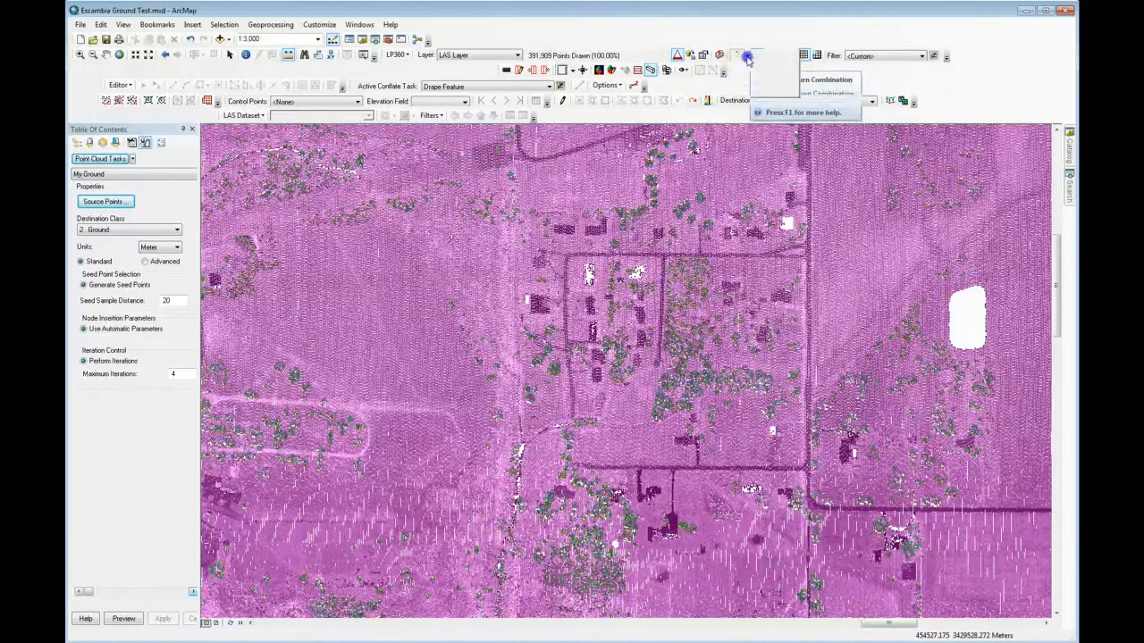
{"action": "left_click", "coordinate": [789, 61]}
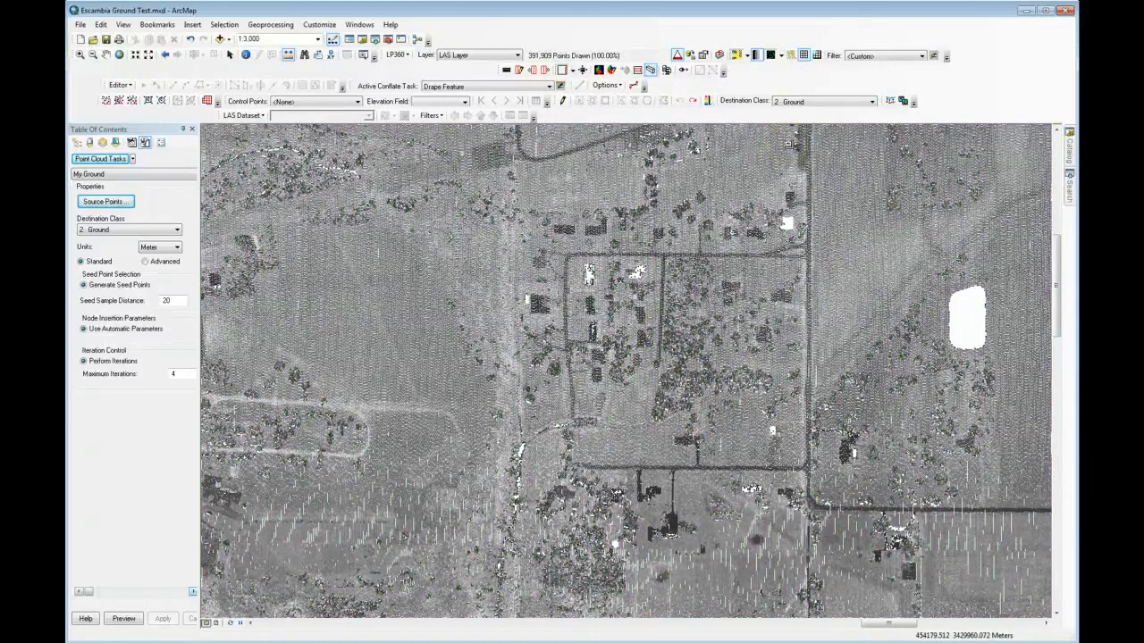
{"action": "left_click", "coordinate": [823, 138]}
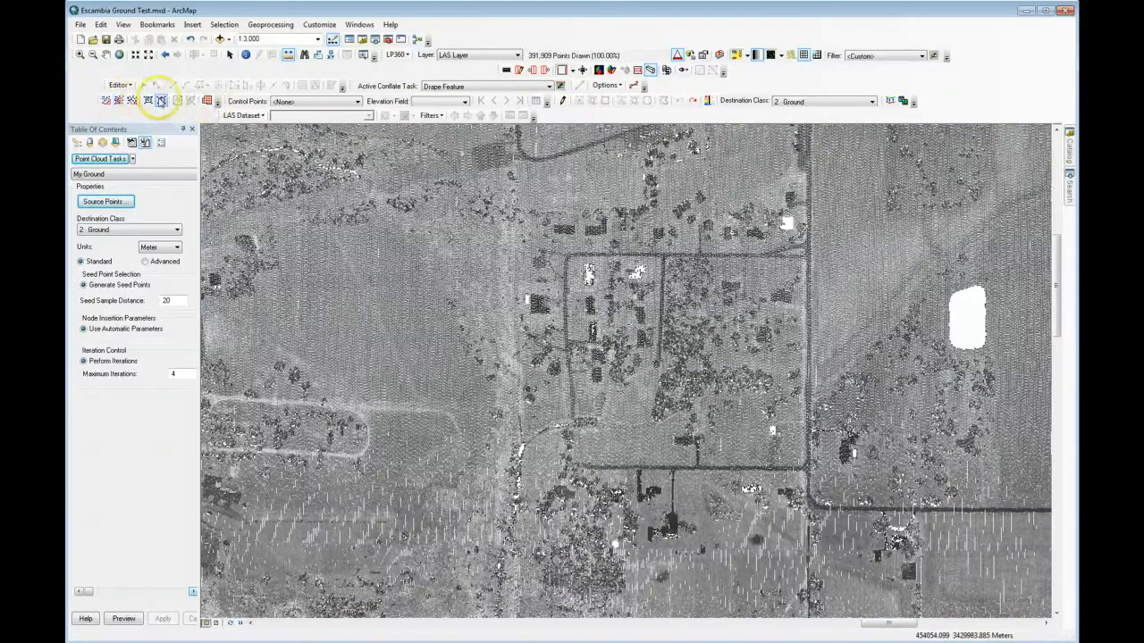
Step: Execute the My Ground task by envelope over the block of buildings, roads and trees around the map centre
{"action": "right_click", "coordinate": [102, 119]}
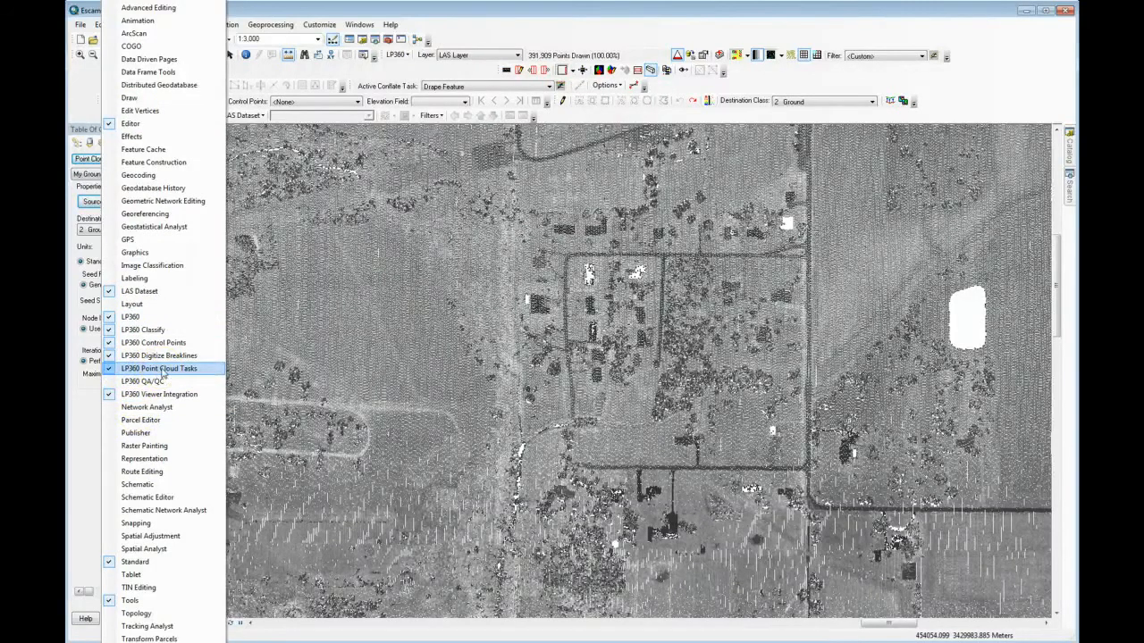
{"action": "left_click", "coordinate": [391, 9]}
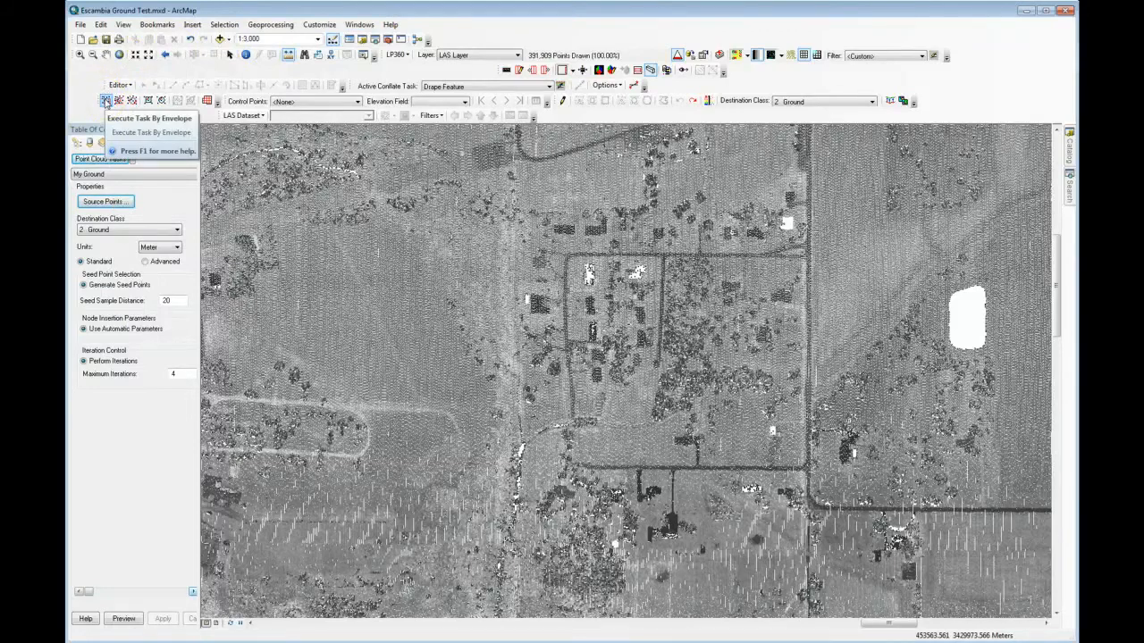
{"action": "left_click", "coordinate": [107, 101]}
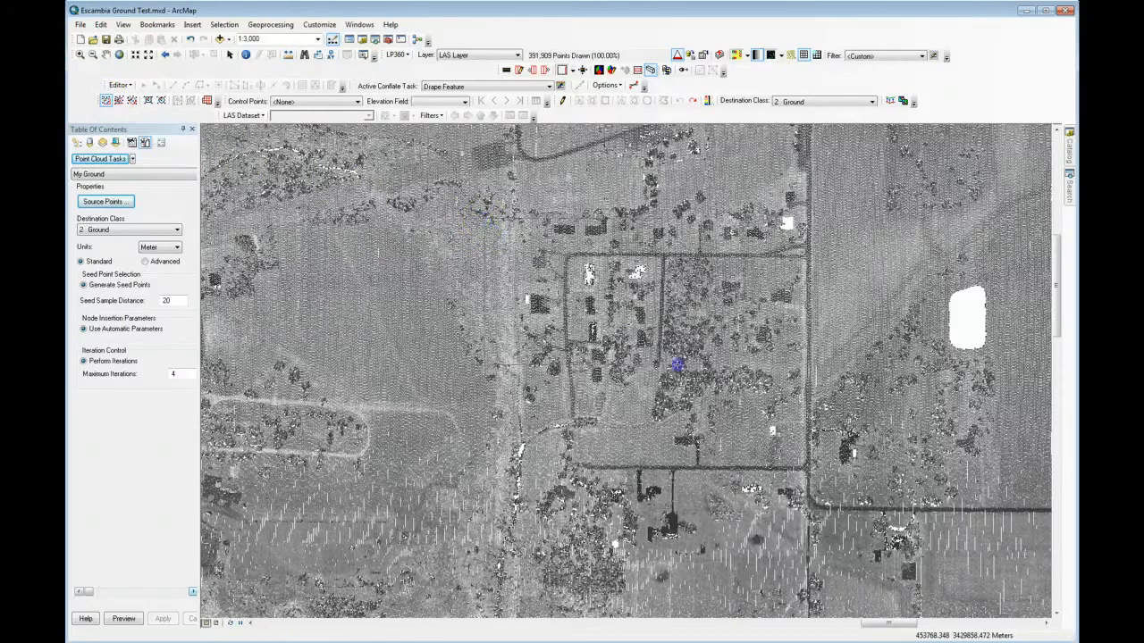
{"action": "left_click", "coordinate": [846, 503]}
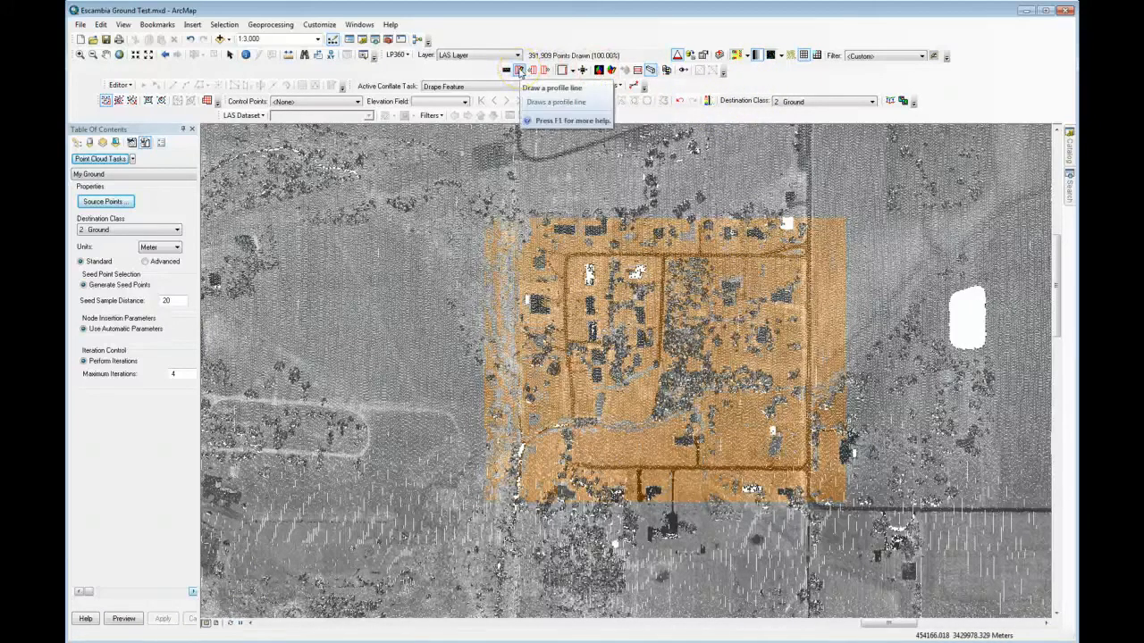
Step: Draw a west-to-east profile line across the upper part of the processed block and display the profile by classification
{"action": "left_click", "coordinate": [519, 70]}
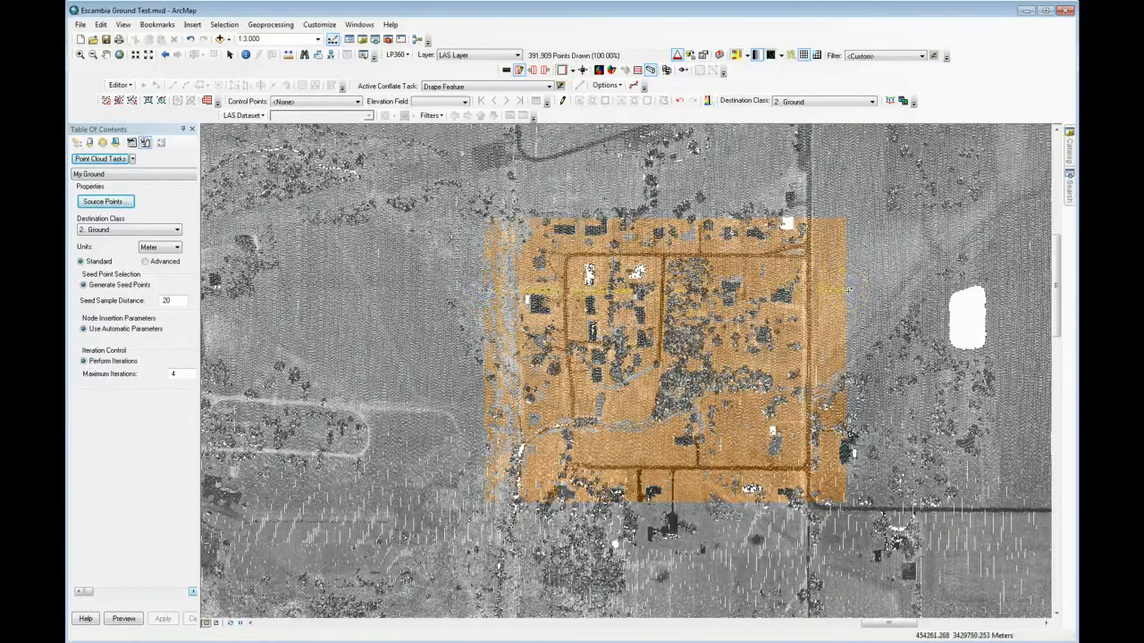
{"action": "left_click", "coordinate": [848, 291]}
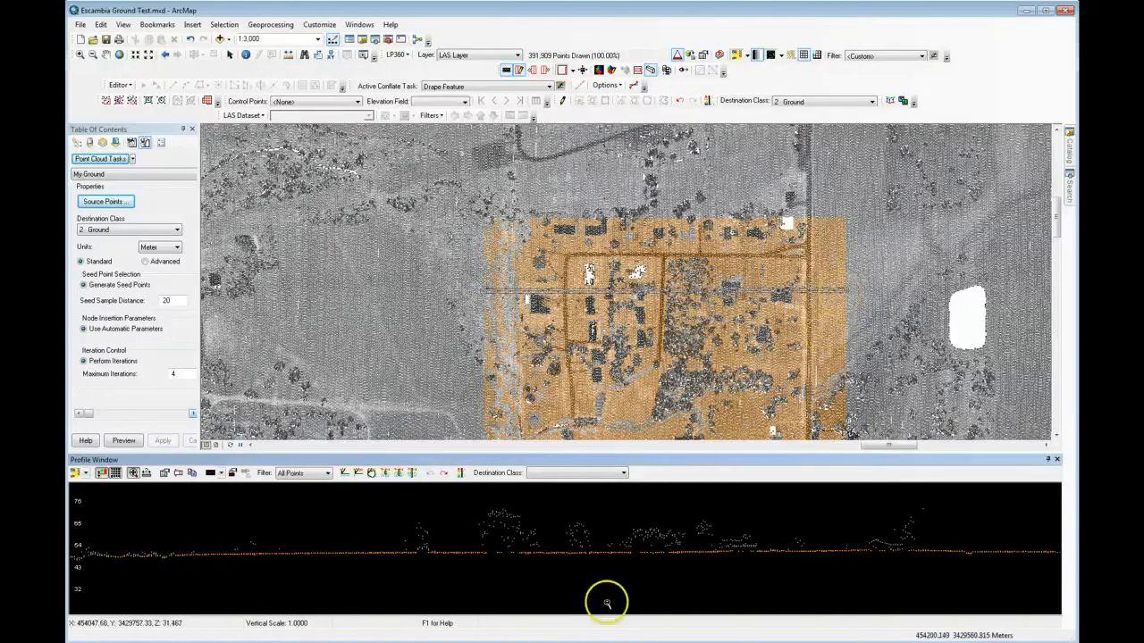
{"action": "left_click", "coordinate": [82, 473]}
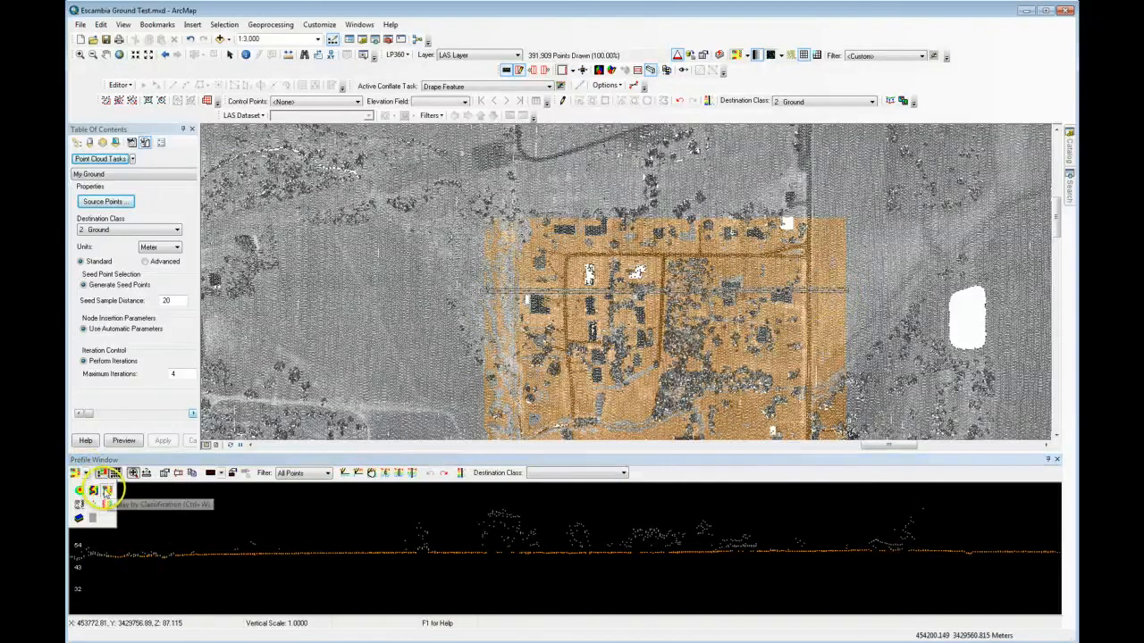
{"action": "left_click", "coordinate": [106, 491]}
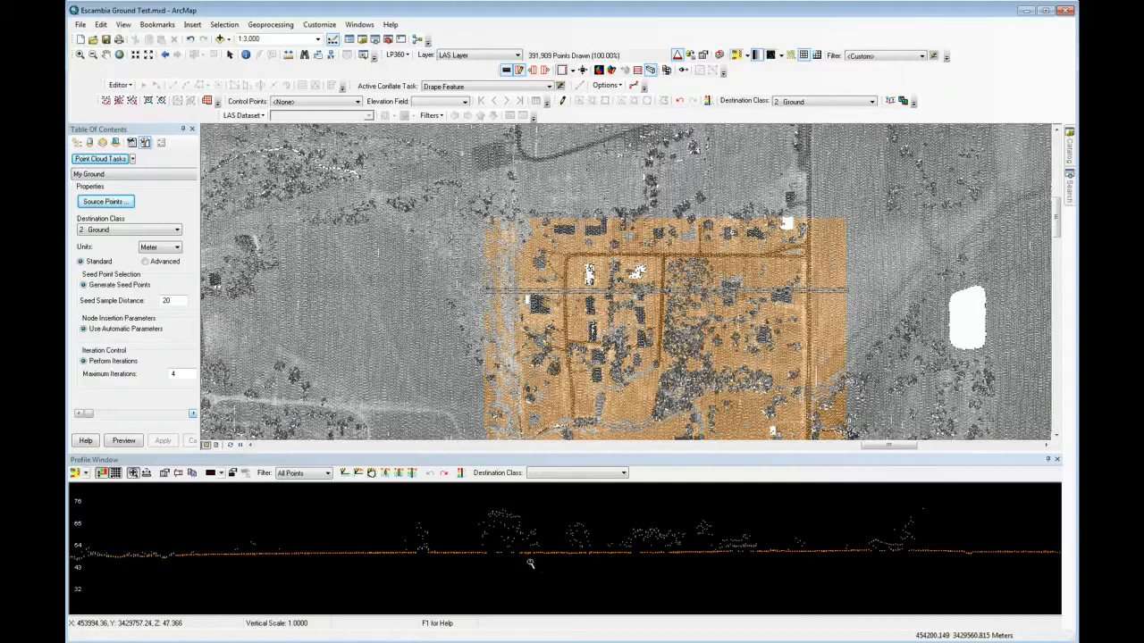
Step: Step the profile north and south through the processed block to examine the ground classification beneath trees and buildings
{"action": "left_click", "coordinate": [530, 564]}
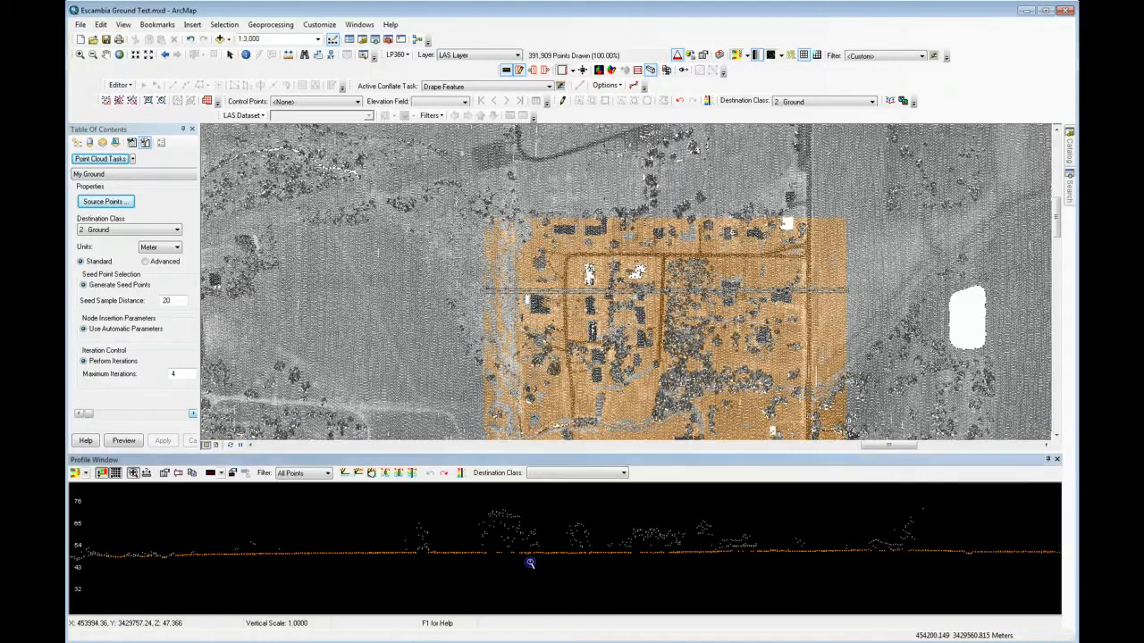
{"action": "key", "text": "Up"}
{"action": "key", "text": "Up"}
{"action": "key", "text": "Up"}
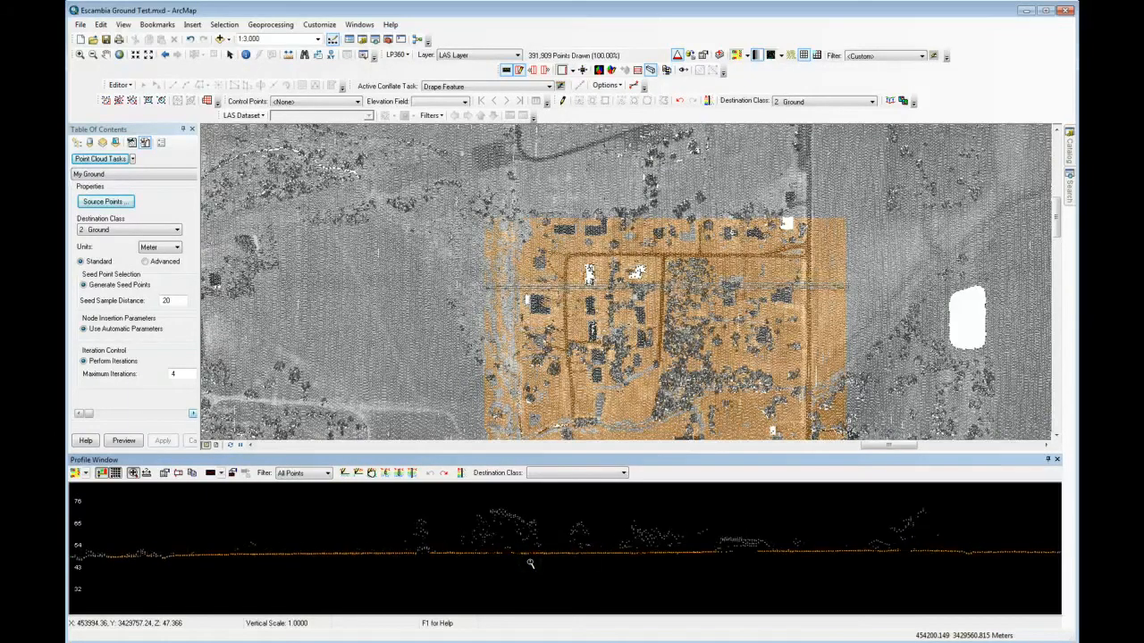
{"action": "key", "text": "Down"}
{"action": "key", "text": "Down"}
{"action": "key", "text": "Down"}
{"action": "key", "text": "Down"}
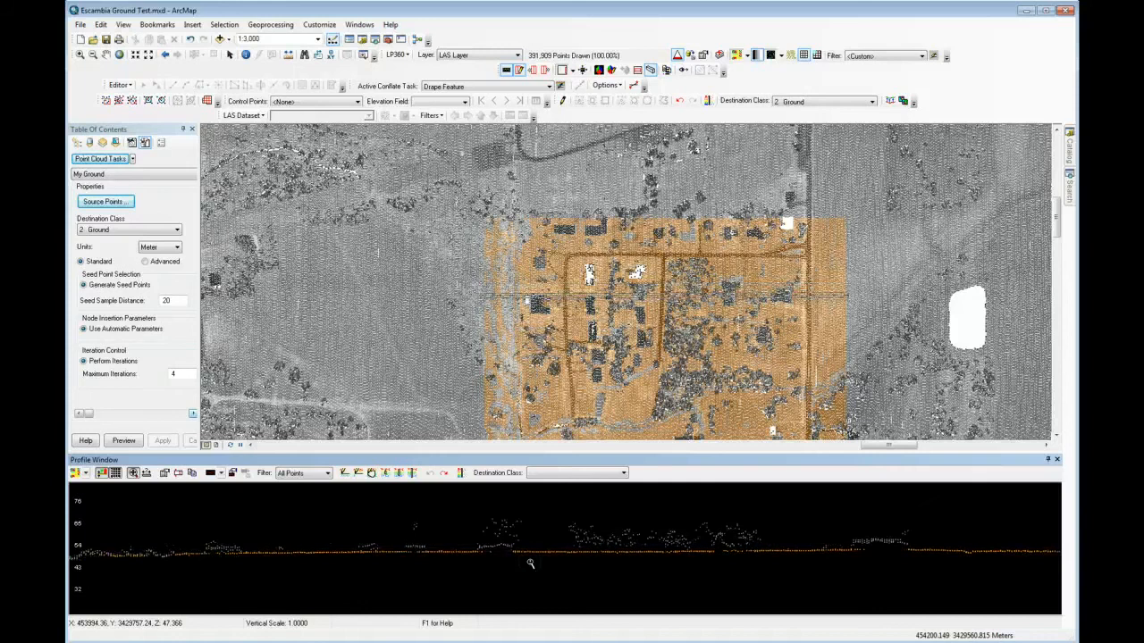
{"action": "key", "text": "Up"}
{"action": "key", "text": "Up"}
{"action": "key", "text": "Up"}
{"action": "key", "text": "Up"}
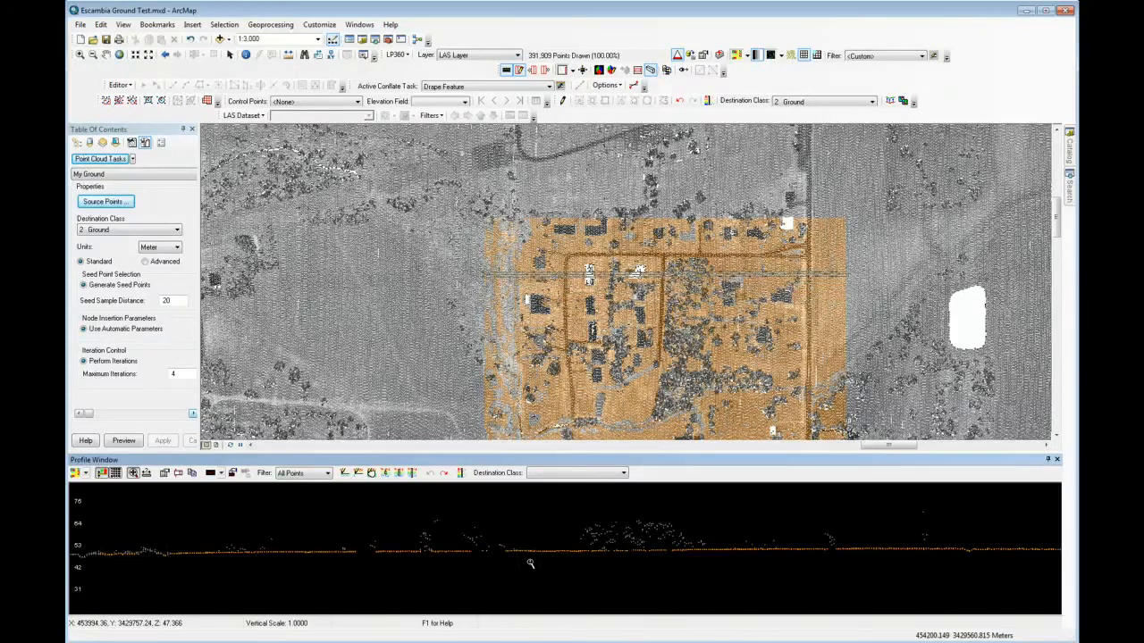
{"action": "key", "text": "Down"}
{"action": "key", "text": "Down"}
{"action": "key", "text": "Down"}
{"action": "key", "text": "Down"}
{"action": "key", "text": "Down"}
{"action": "key", "text": "Down"}
{"action": "key", "text": "Down"}
{"action": "key", "text": "Down"}
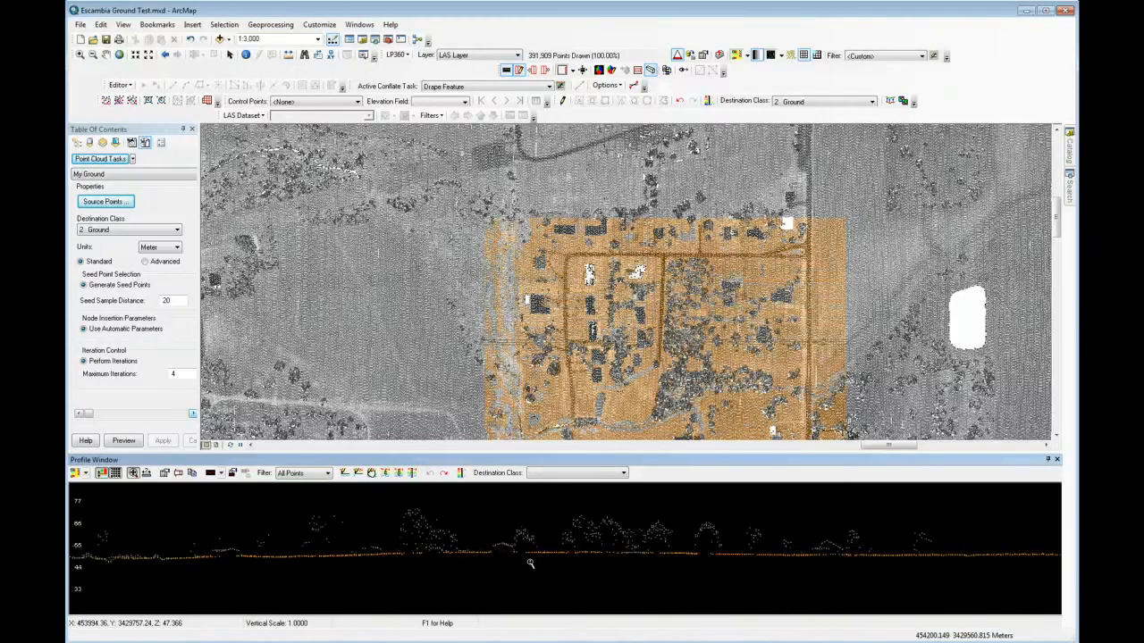
{"action": "key", "text": "Down"}
{"action": "key", "text": "Down"}
{"action": "key", "text": "Down"}
{"action": "key", "text": "Down"}
{"action": "key", "text": "Down"}
{"action": "key", "text": "Down"}
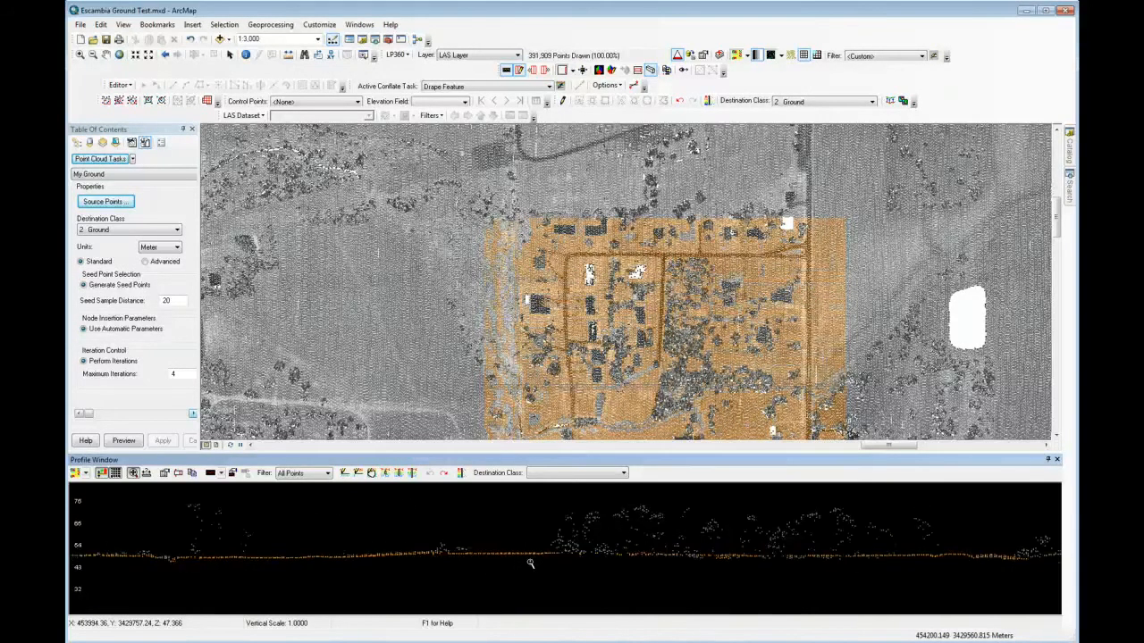
{"action": "key", "text": "Down"}
{"action": "key", "text": "Down"}
{"action": "key", "text": "Down"}
{"action": "key", "text": "Down"}
{"action": "key", "text": "Down"}
{"action": "key", "text": "Down"}
{"action": "key", "text": "Down"}
{"action": "key", "text": "Down"}
{"action": "key", "text": "Down"}
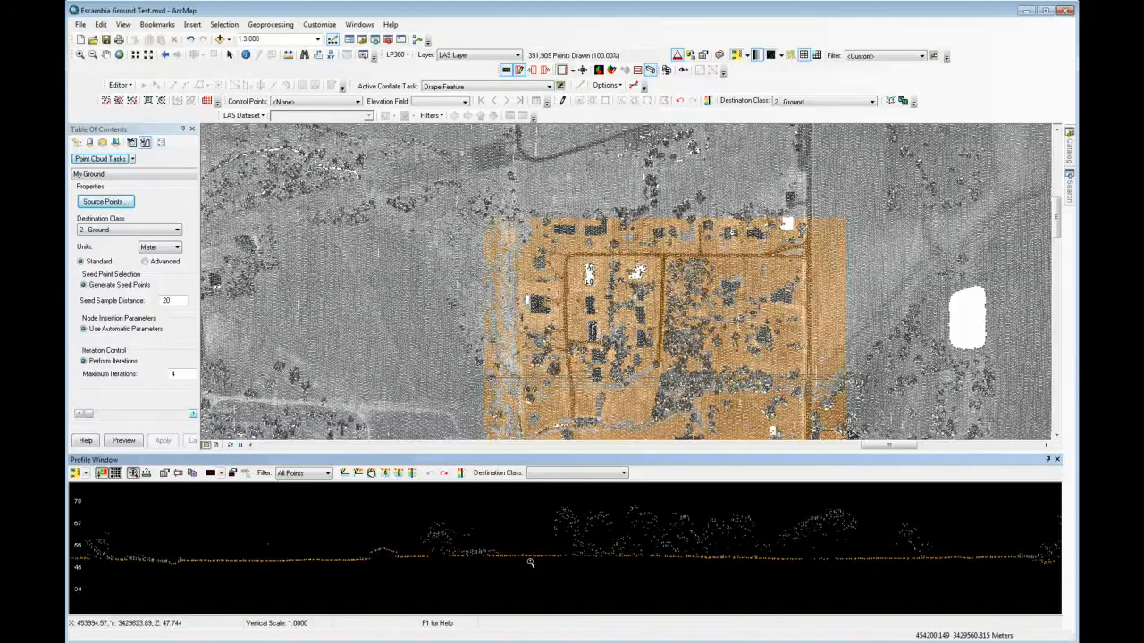
{"action": "key", "text": "Up"}
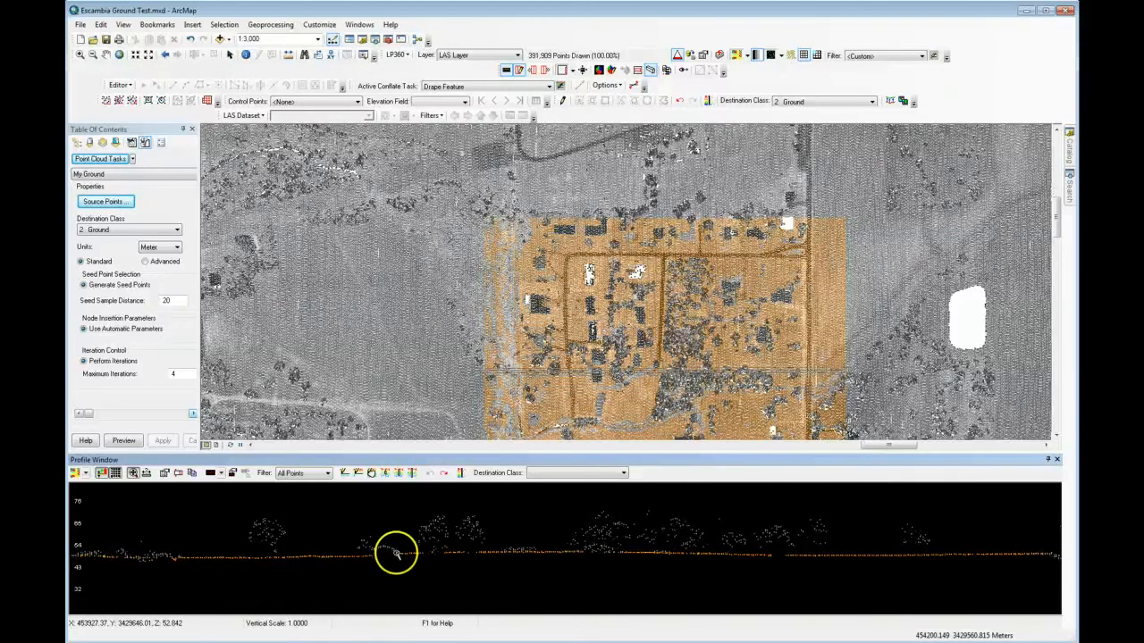
{"action": "key", "text": "Up"}
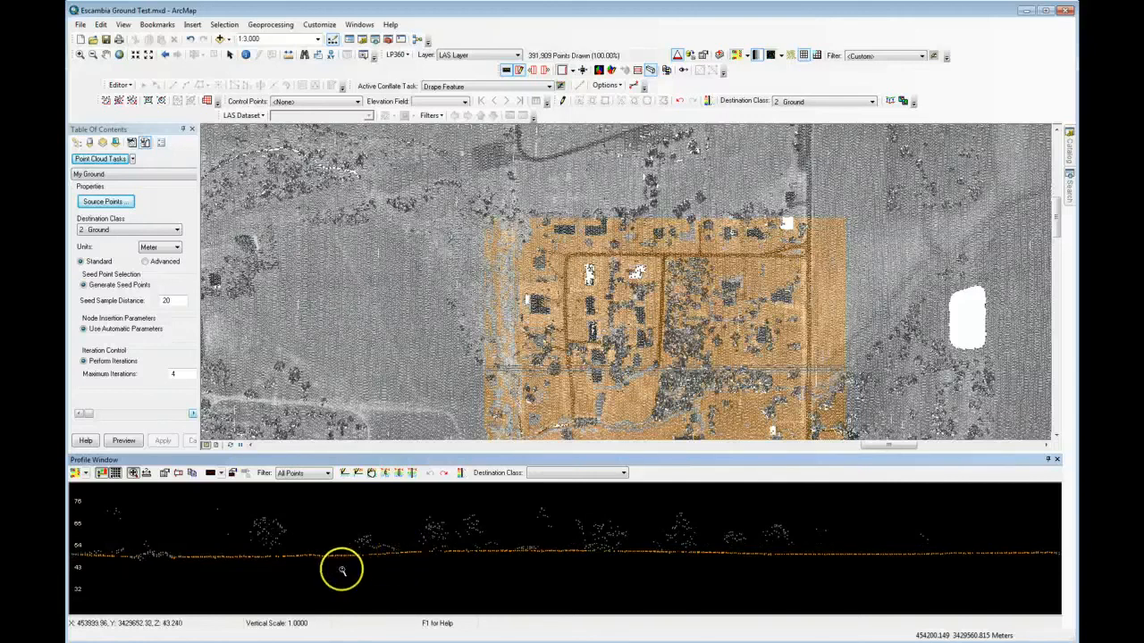
{"action": "key", "text": "Up"}
{"action": "key", "text": "Up"}
{"action": "key", "text": "Up"}
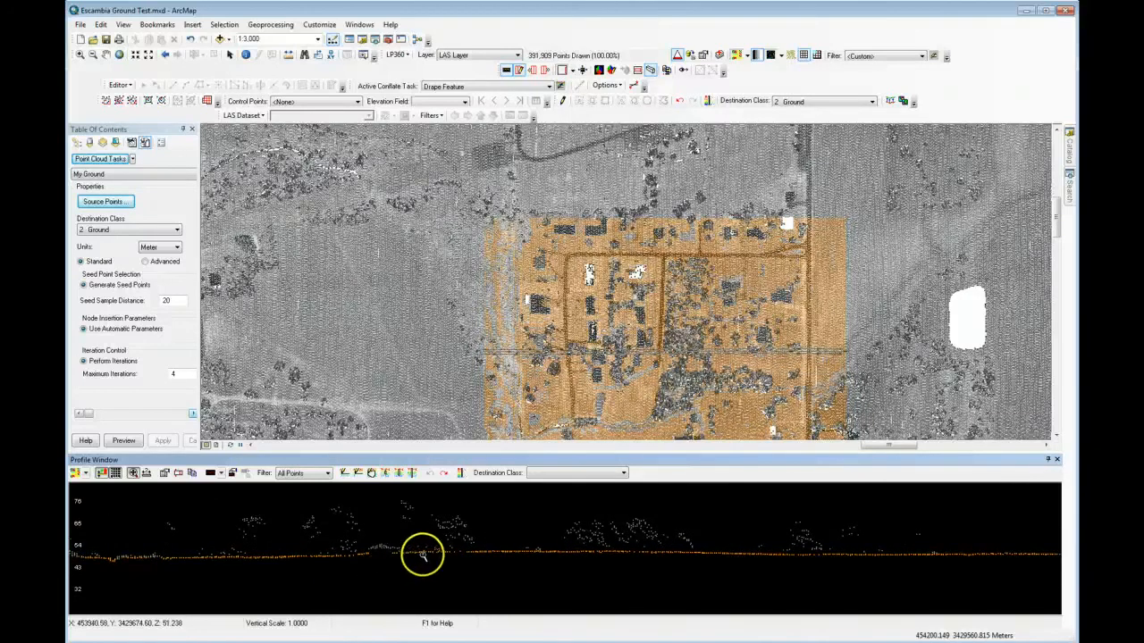
{"action": "key", "text": "Up"}
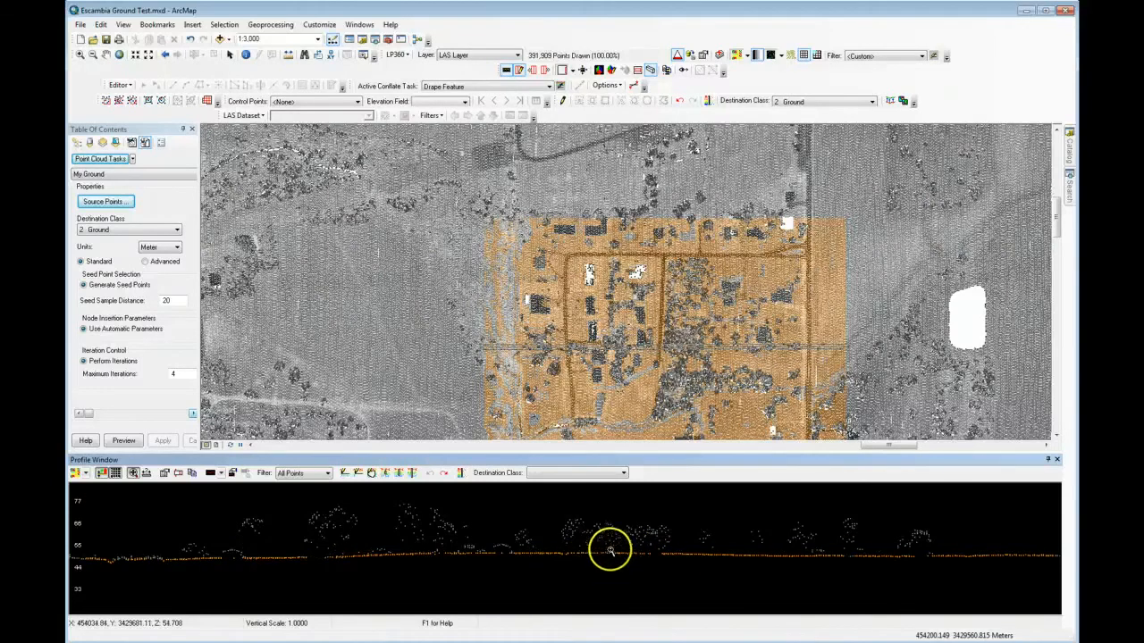
{"action": "key", "text": "Up"}
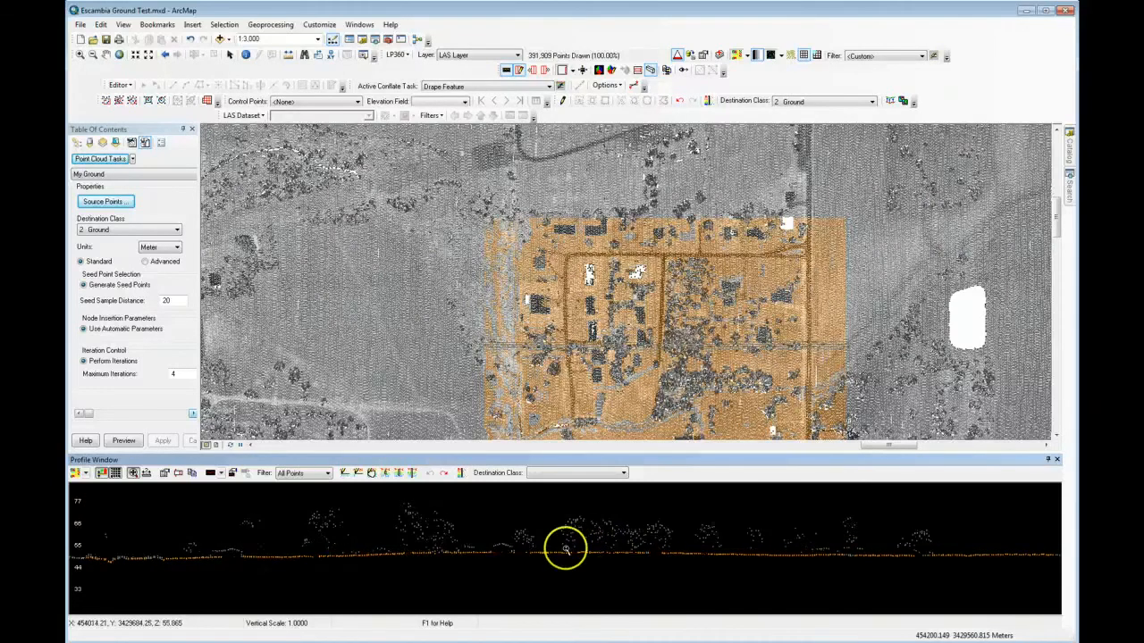
Step: Move the profile section back and forth across the middle of the processed block to check which points under trees and buildings are classified as ground
{"action": "key", "text": "Up"}
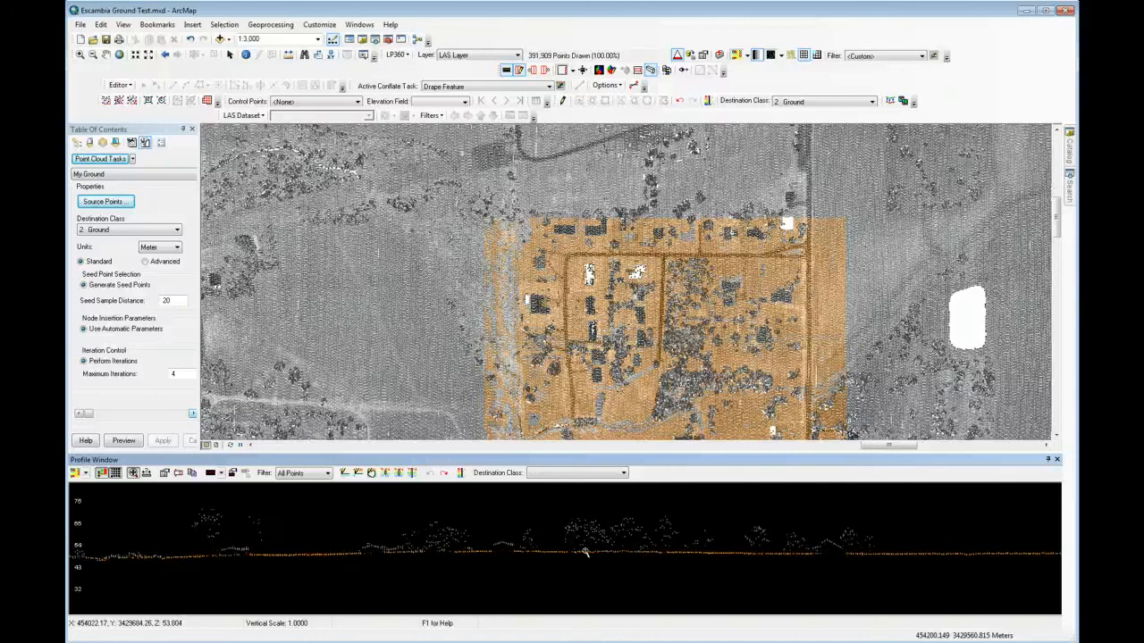
{"action": "key", "text": "Up"}
{"action": "key", "text": "Up"}
{"action": "key", "text": "Up"}
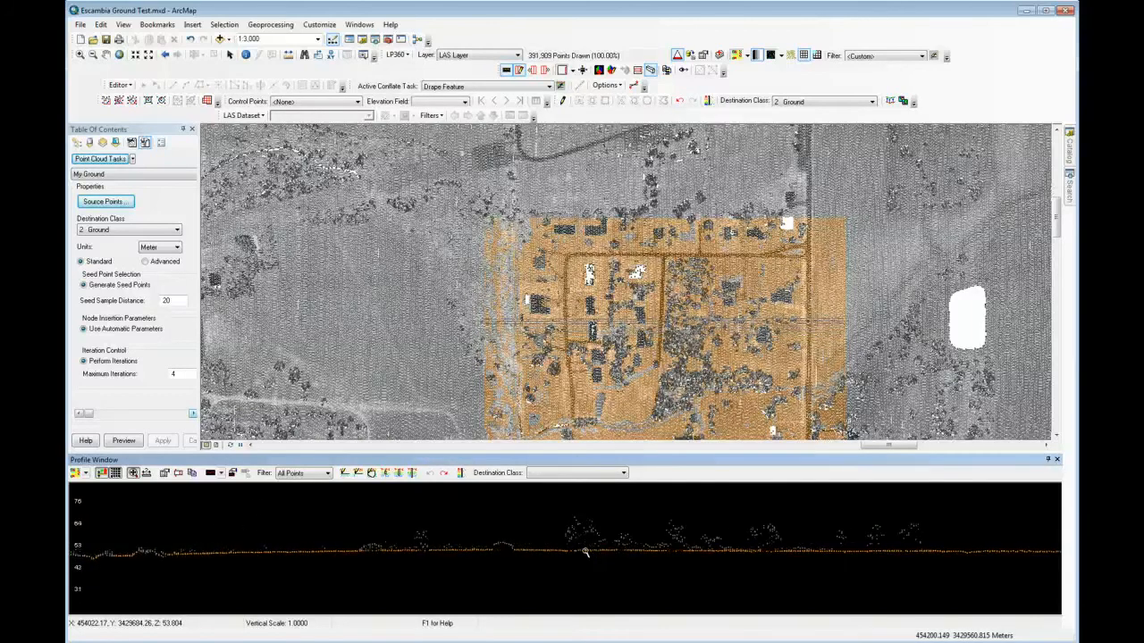
{"action": "key", "text": "Up"}
{"action": "key", "text": "Up"}
{"action": "key", "text": "Up"}
{"action": "key", "text": "Up"}
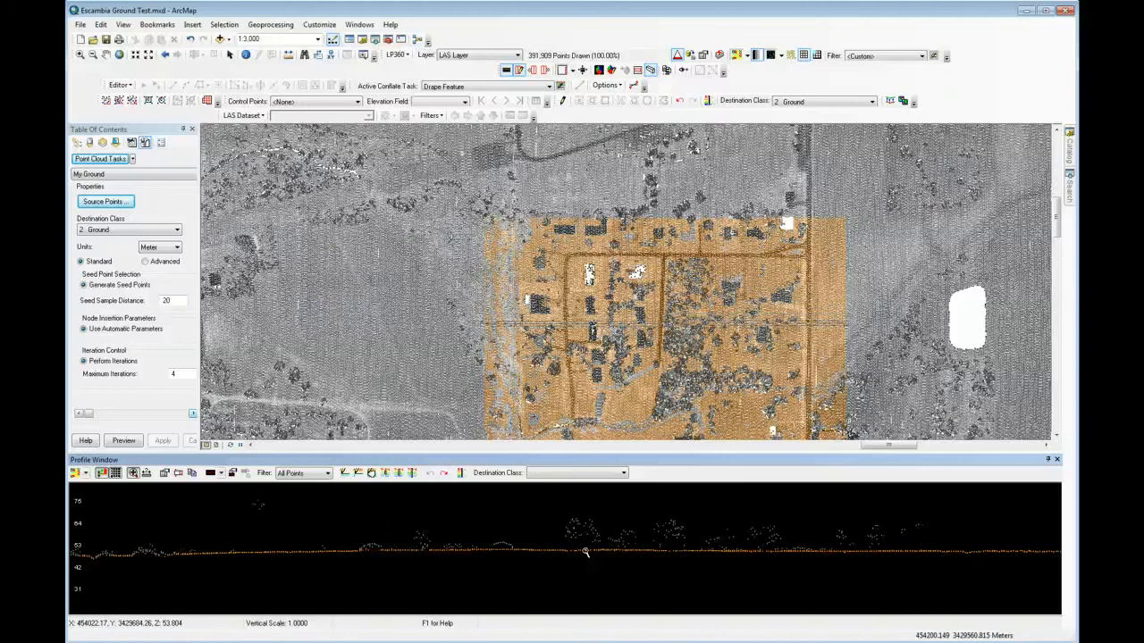
{"action": "key", "text": "Up"}
{"action": "key", "text": "Up"}
{"action": "key", "text": "Up"}
{"action": "key", "text": "Up"}
{"action": "key", "text": "Up"}
{"action": "key", "text": "Up"}
{"action": "key", "text": "Up"}
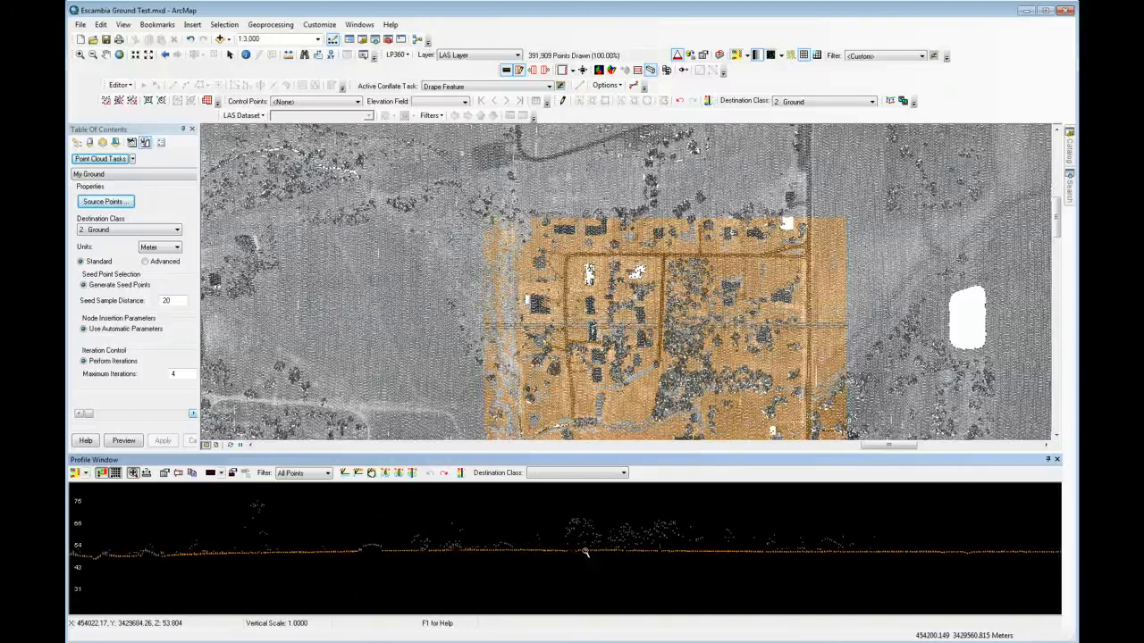
{"action": "key", "text": "Up"}
{"action": "key", "text": "Up"}
{"action": "key", "text": "Up"}
{"action": "key", "text": "Up"}
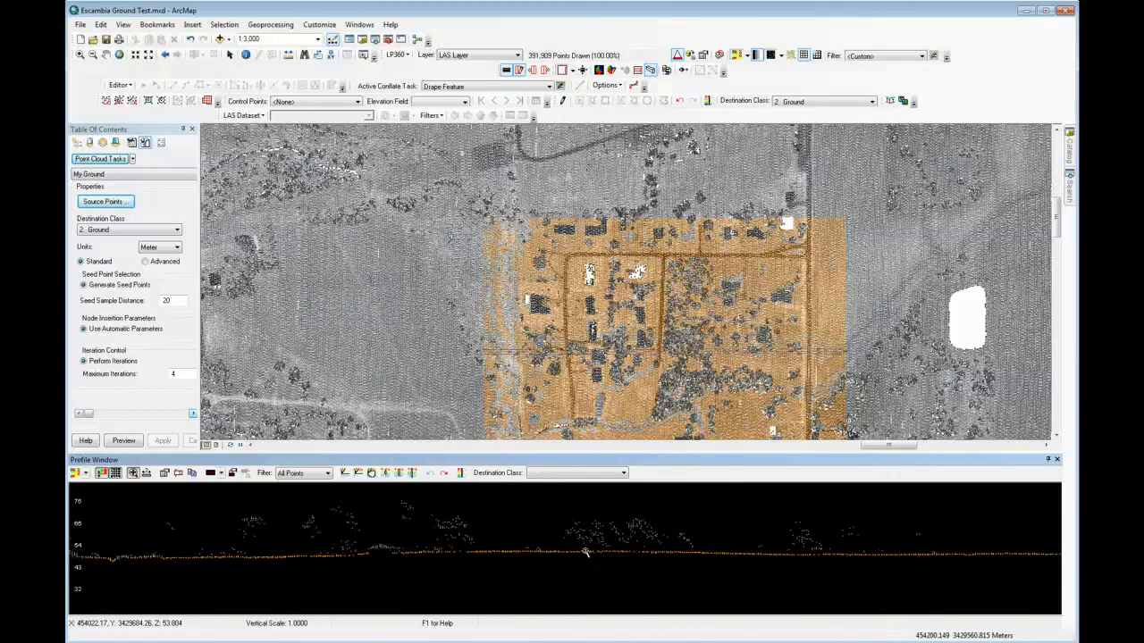
{"action": "key", "text": "Down"}
{"action": "key", "text": "Down"}
{"action": "key", "text": "Down"}
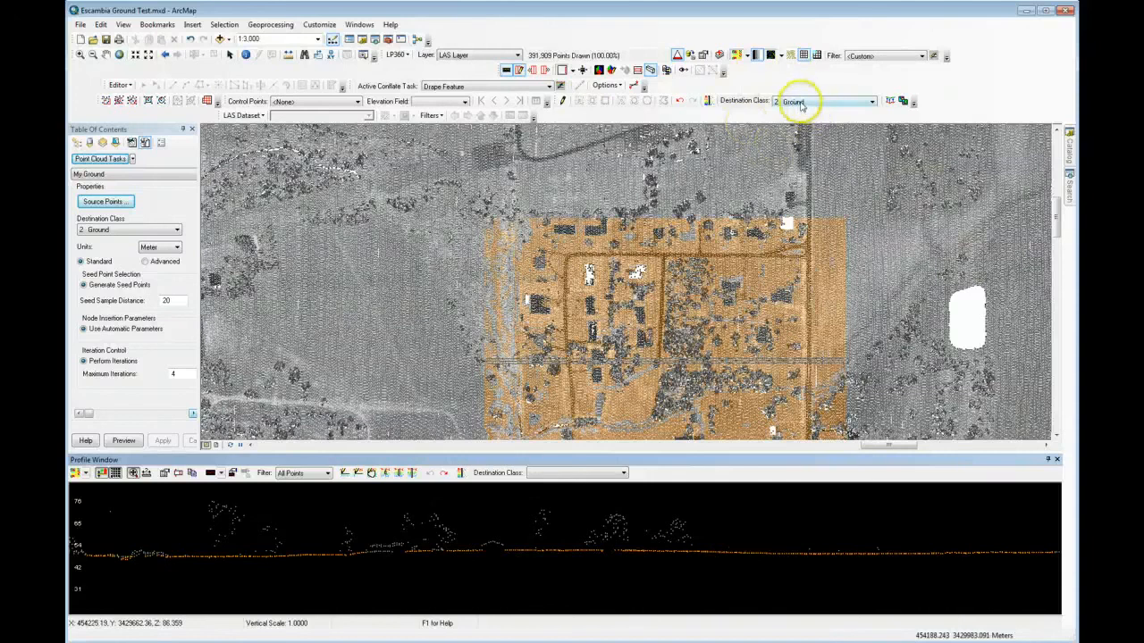
Step: Undo the ground classification and rerun the task by envelope over the same block with a Seed Sample Distance of 4 meters
{"action": "left_click", "coordinate": [680, 102]}
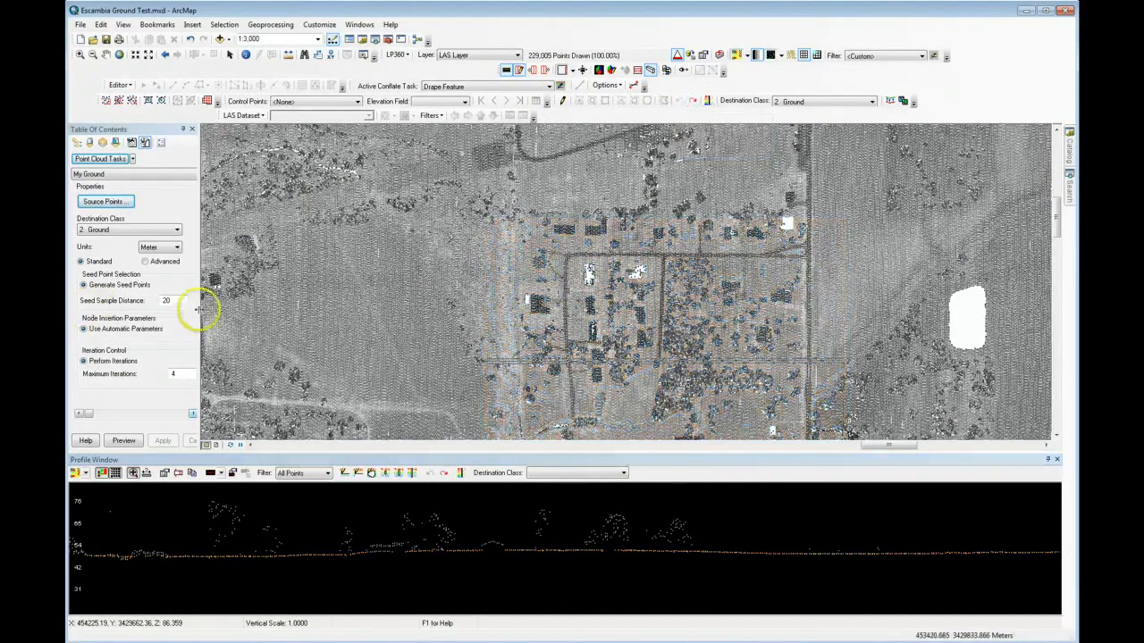
{"action": "left_click_drag", "start_coordinate": [184, 300], "coordinate": [154, 301]}
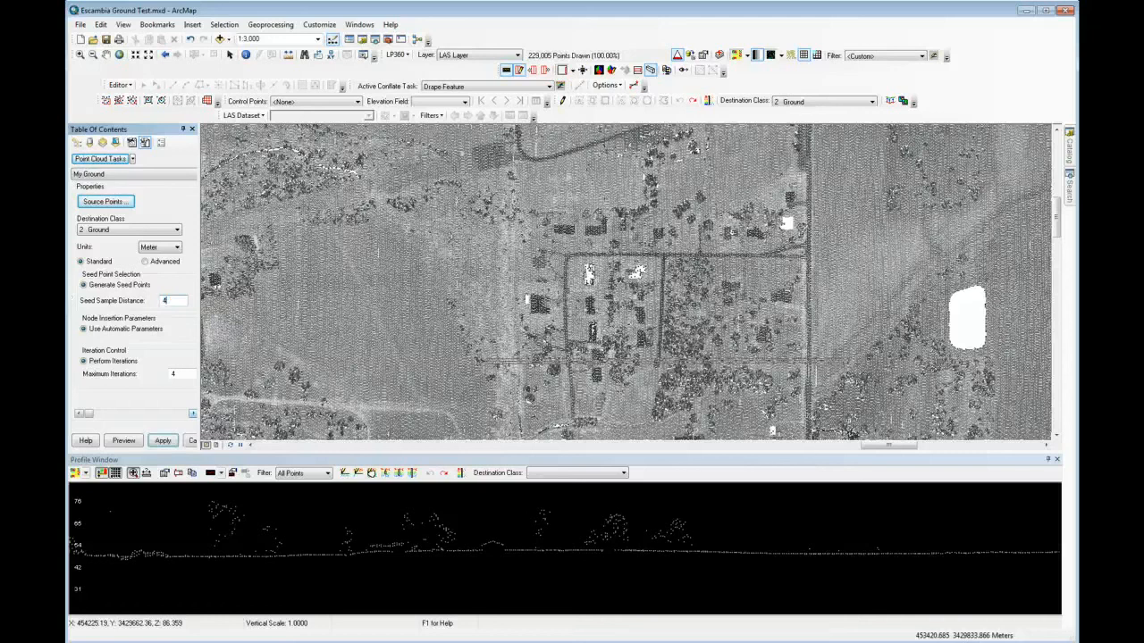
{"action": "left_click", "coordinate": [163, 441]}
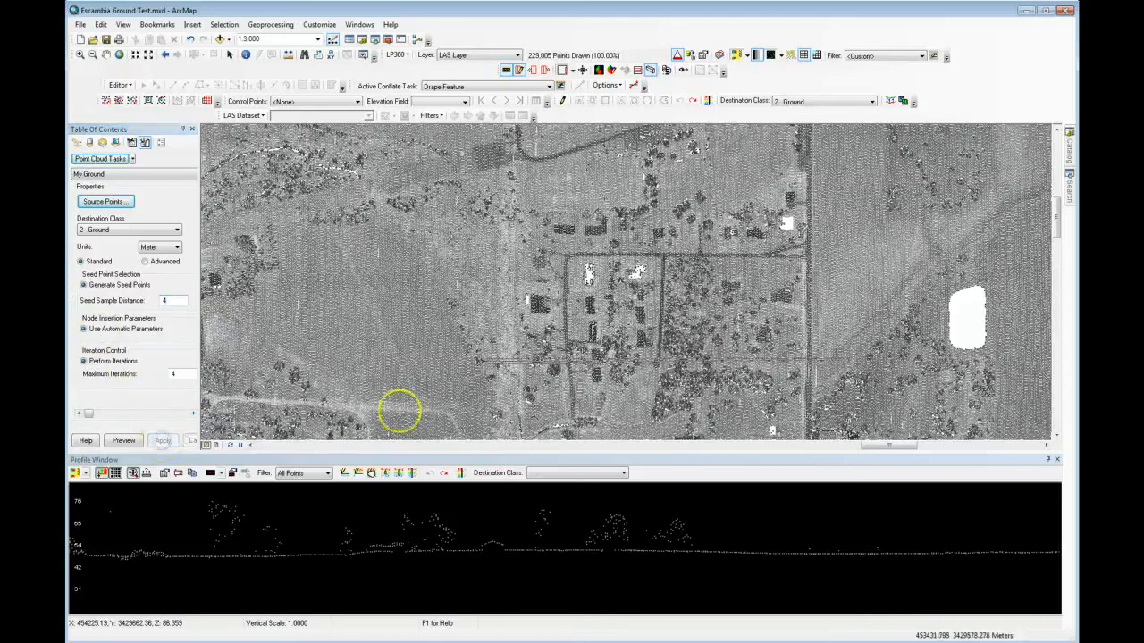
{"action": "left_click", "coordinate": [106, 99]}
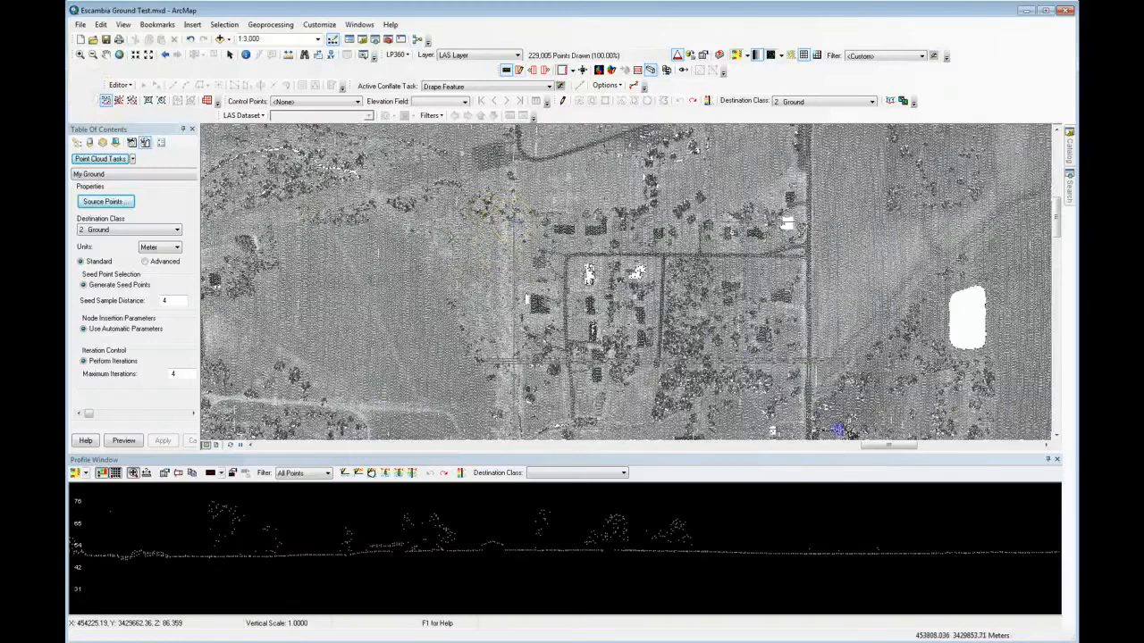
{"action": "left_click_drag", "start_coordinate": [839, 430], "coordinate": [843, 432]}
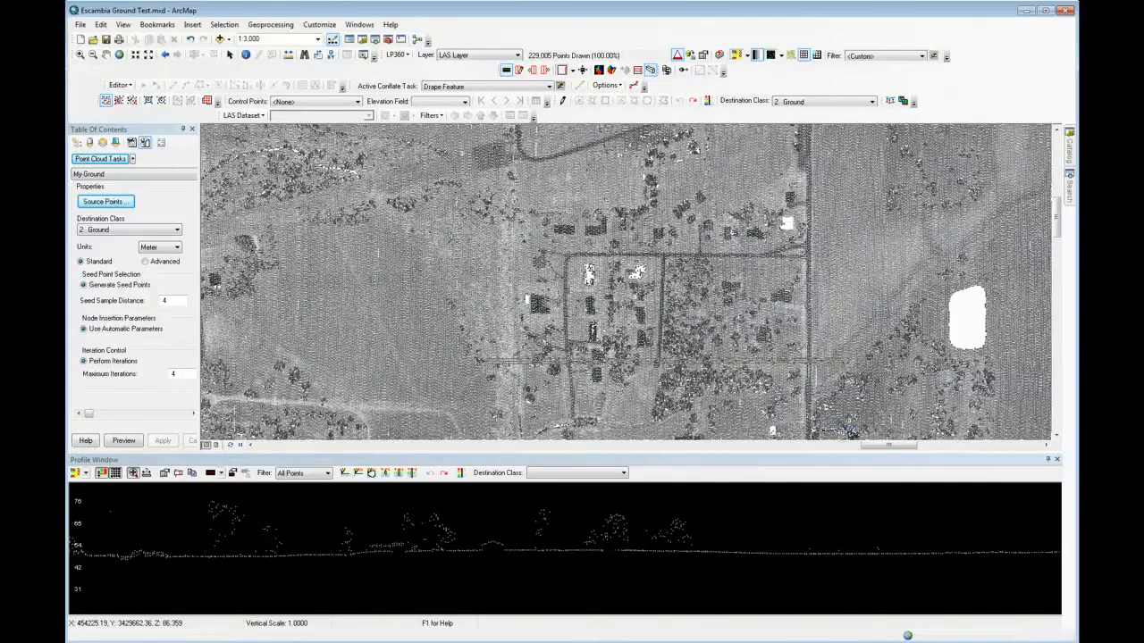
Step: Step the profile through the reprocessed block to examine how the 4-meter seed distance classifies trees and building roofs
{"action": "left_click", "coordinate": [686, 540]}
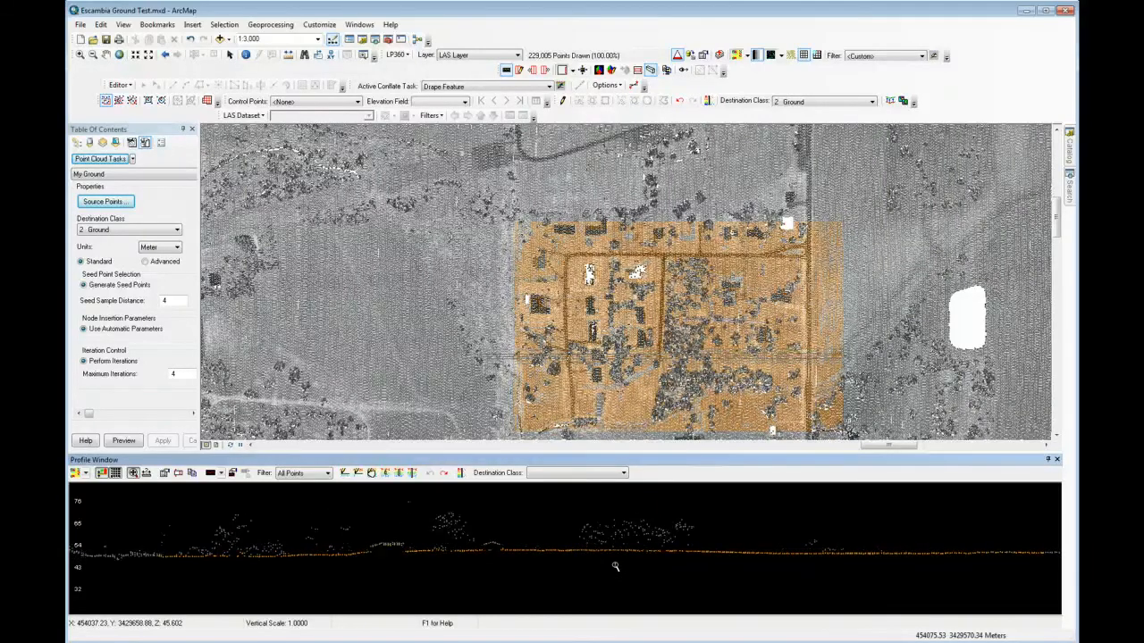
{"action": "key", "text": "Up"}
{"action": "key", "text": "Up"}
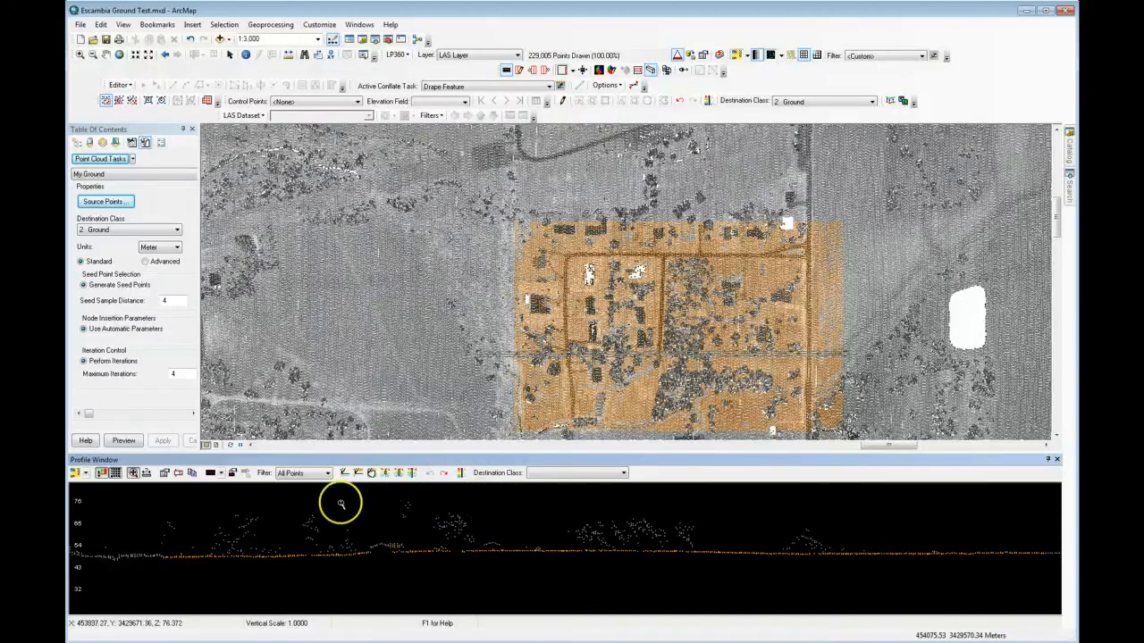
{"action": "key", "text": "Up"}
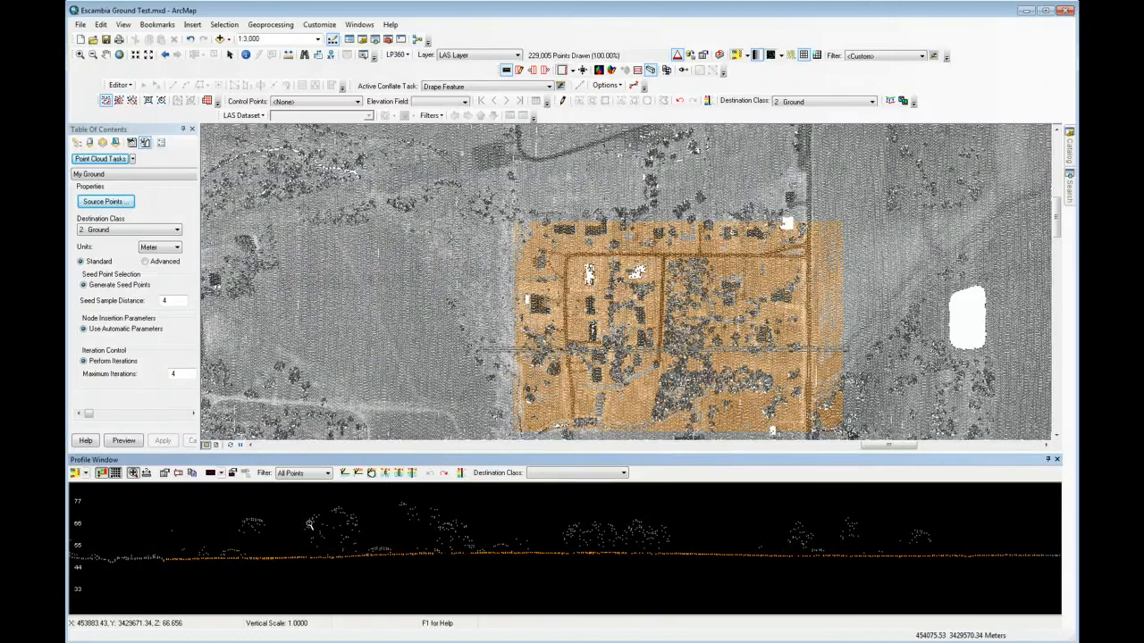
{"action": "key", "text": "Down"}
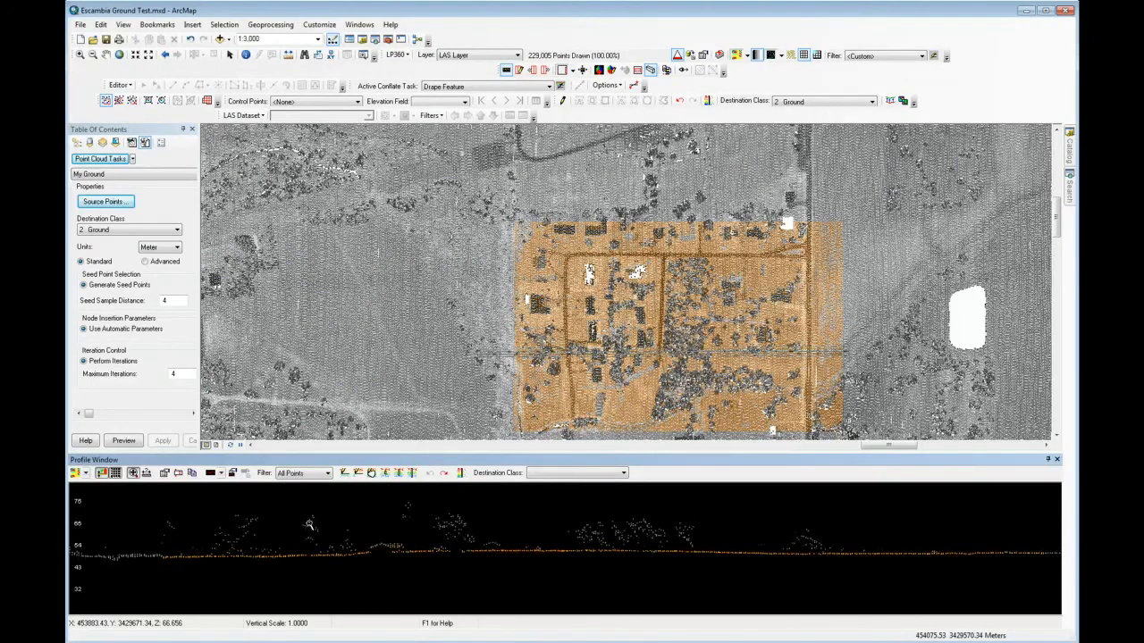
{"action": "key", "text": "Up"}
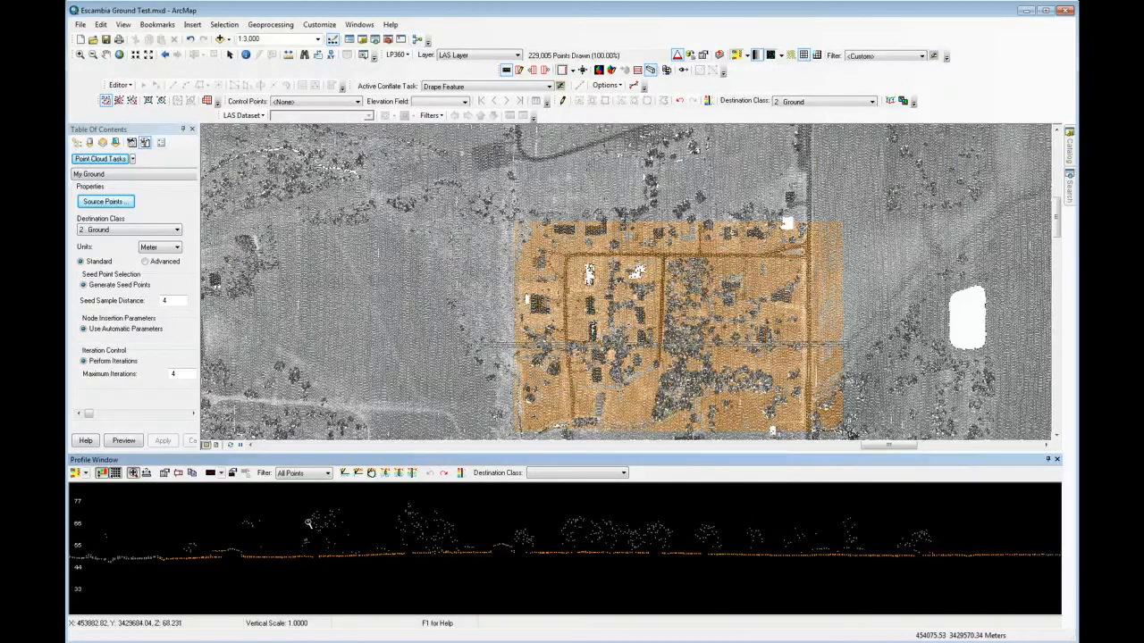
Step: Set the My Ground task's Seed Sample Distance to 200 meters and apply the change
{"action": "left_click", "coordinate": [179, 298]}
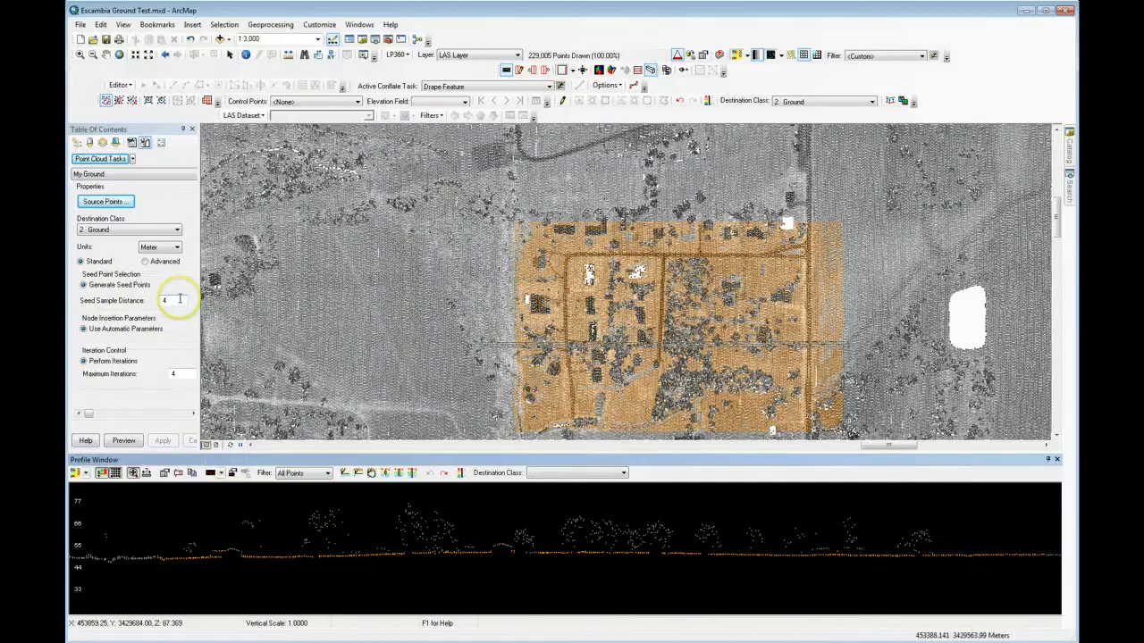
{"action": "left_click_drag", "start_coordinate": [180, 300], "coordinate": [121, 294]}
{"action": "type", "text": "200"}
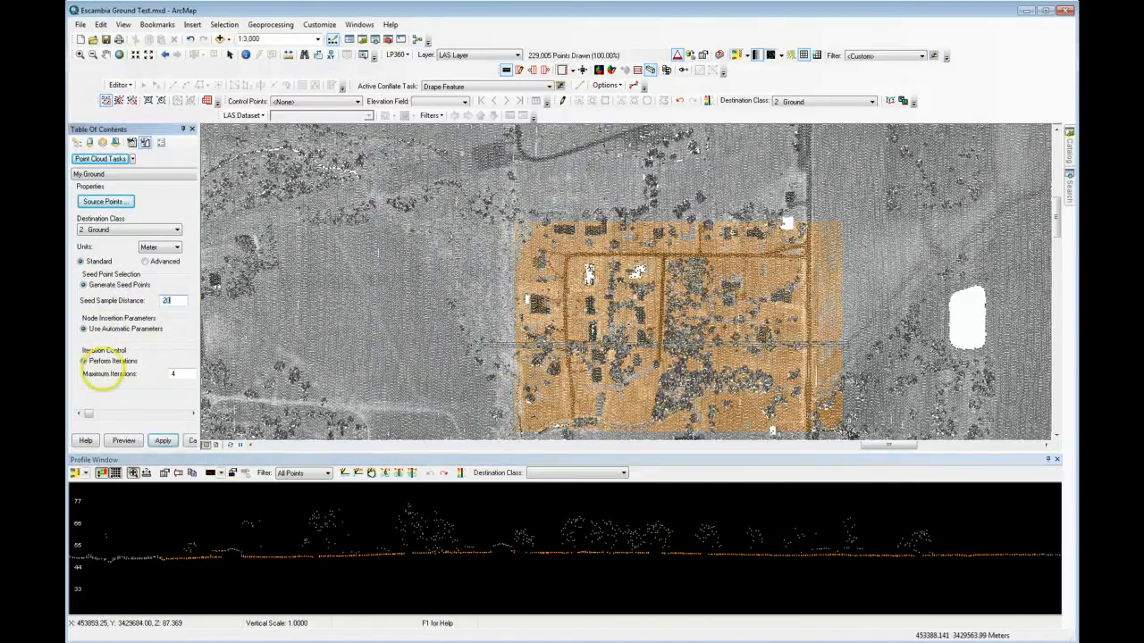
{"action": "left_click", "coordinate": [162, 441]}
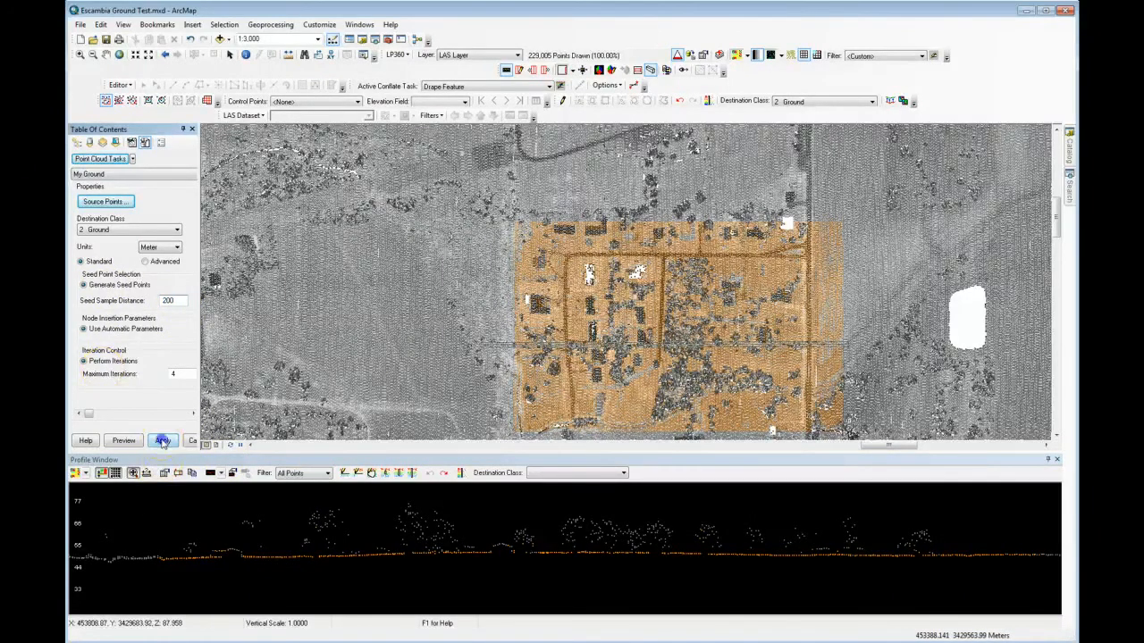
Step: Undo the last ground classification and execute the My Ground task again by envelope over the block of buildings, roads and trees
{"action": "left_click", "coordinate": [685, 101]}
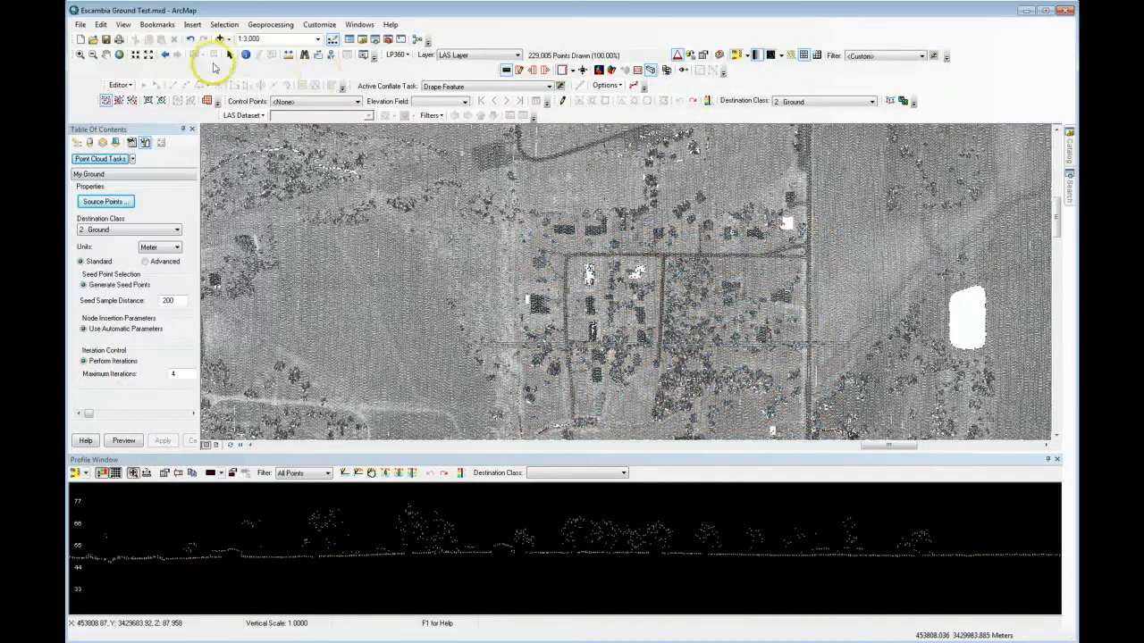
{"action": "left_click", "coordinate": [105, 100]}
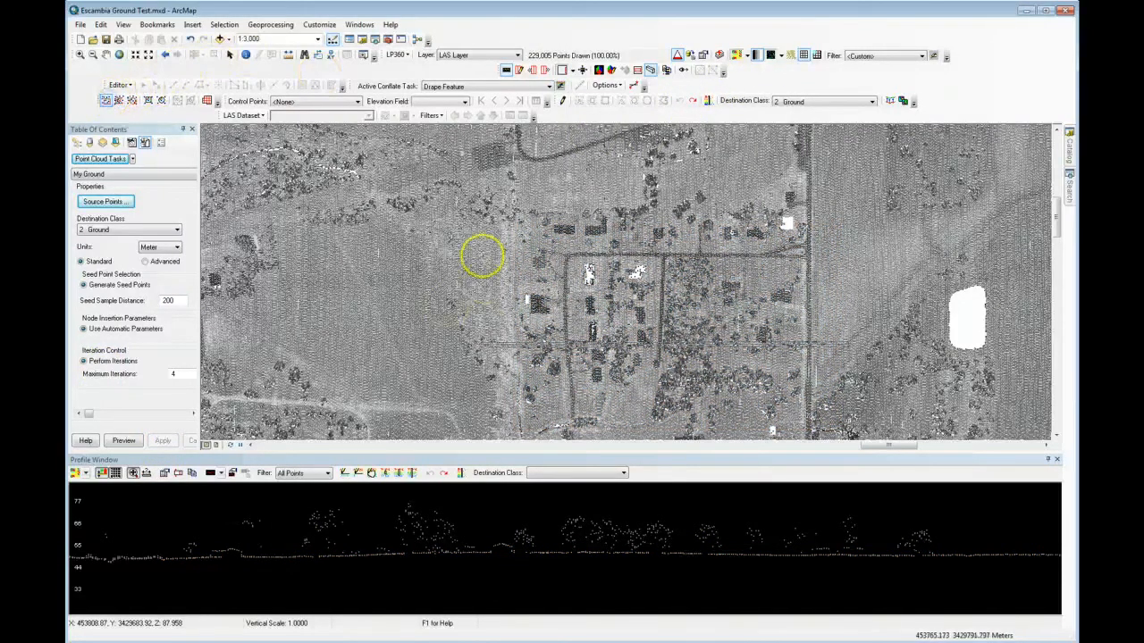
{"action": "left_click", "coordinate": [850, 432]}
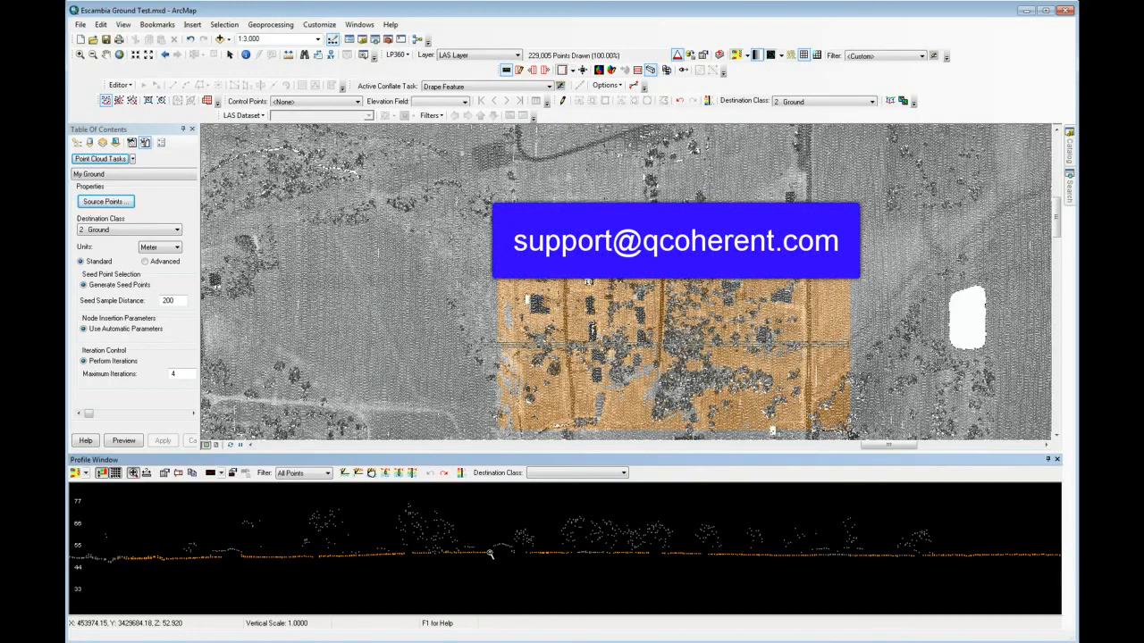
{"action": "left_click", "coordinate": [492, 553]}
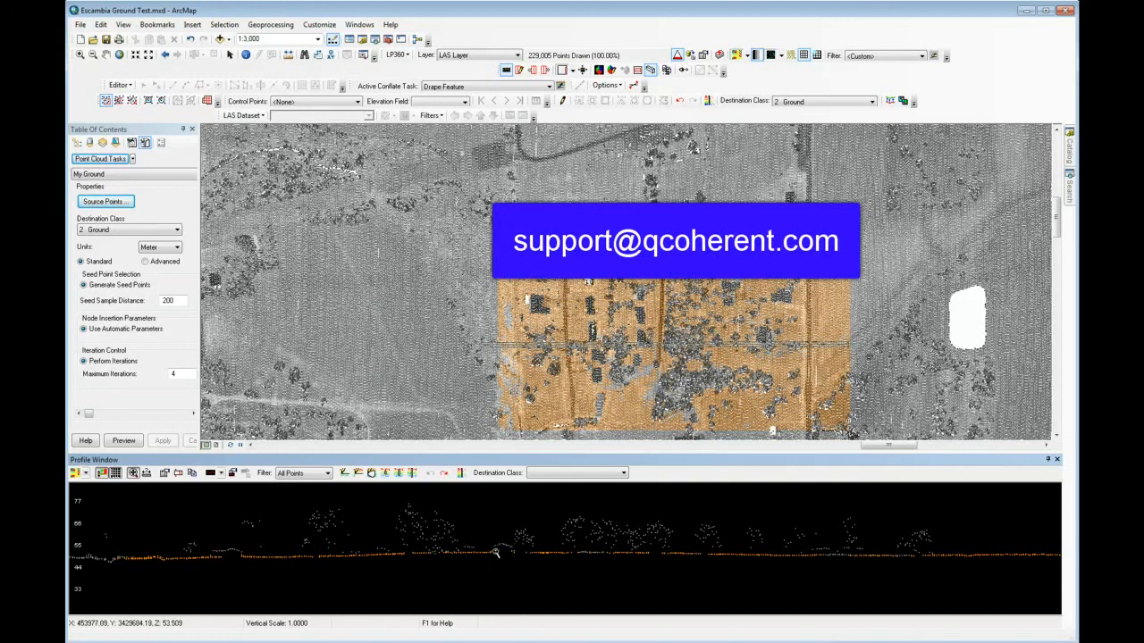